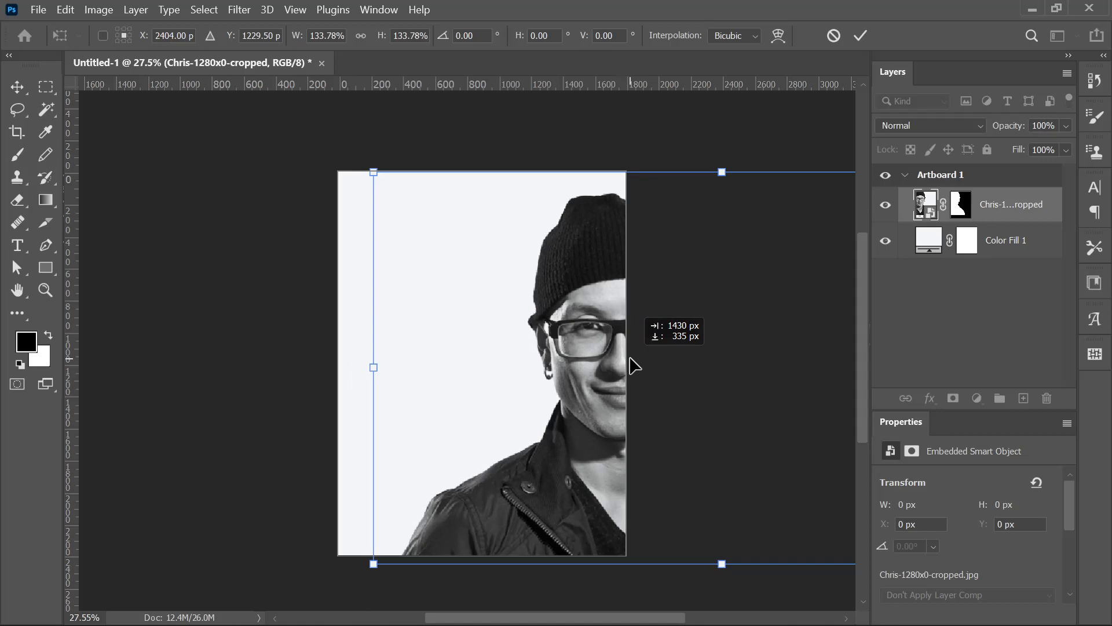
Reposition the portrait so the artboard's right edge crops through the face, and apply the transform.
drag(634, 366, 633, 365)
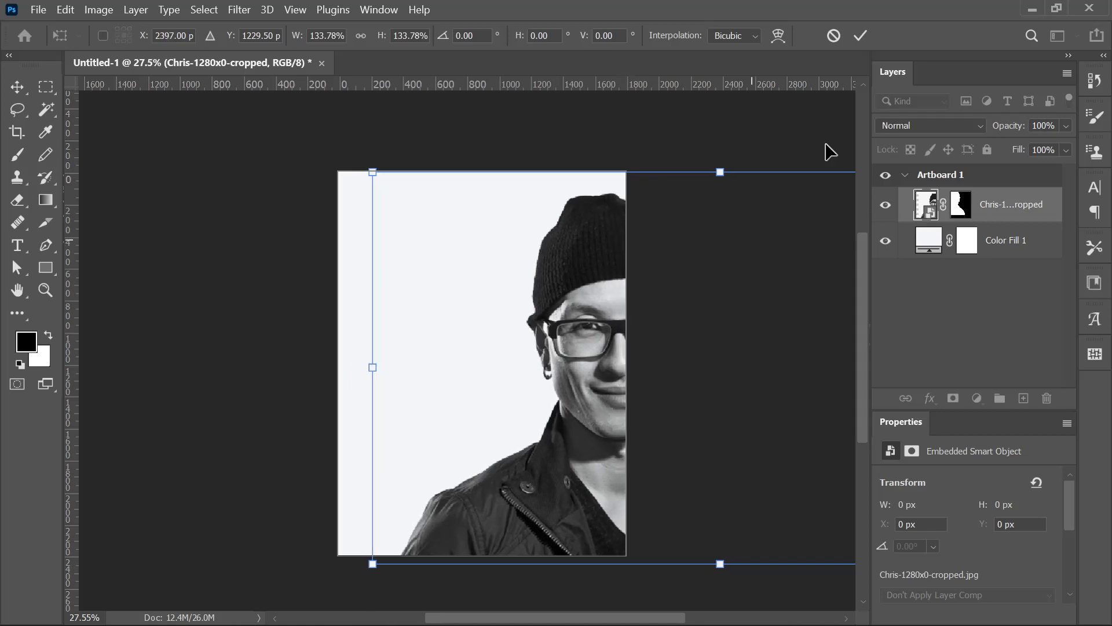
click(861, 36)
Place the design-space paper texture image above the Color Fill 1 layer, rotated 90° and scaled to about 62% to cover the artboard.
click(981, 245)
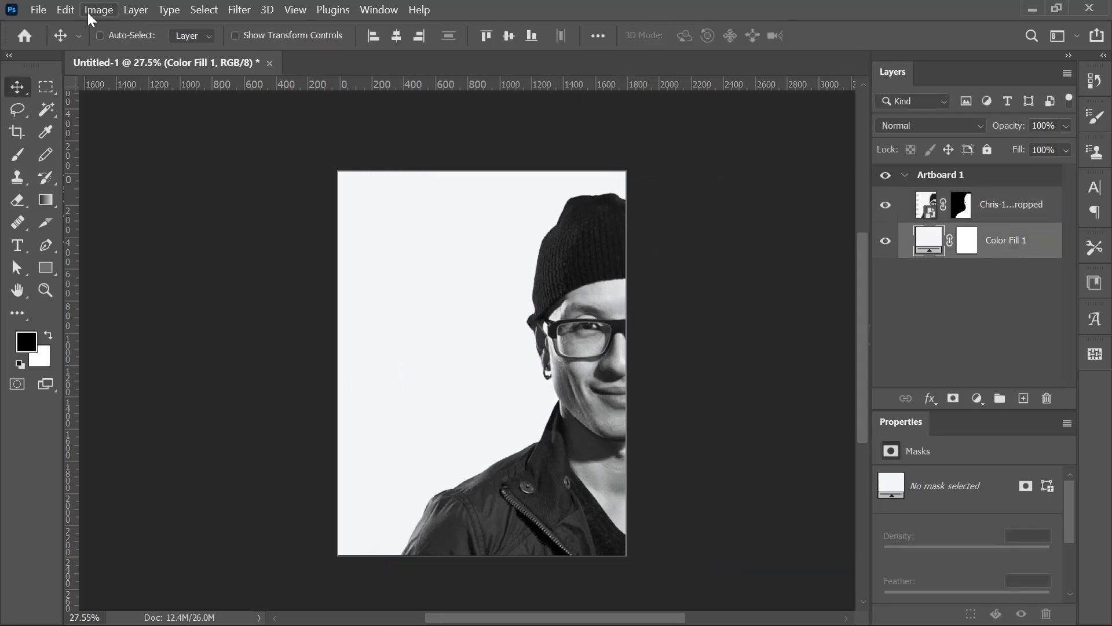
click(38, 10)
click(87, 353)
double_click(490, 182)
drag(639, 460, 313, 597)
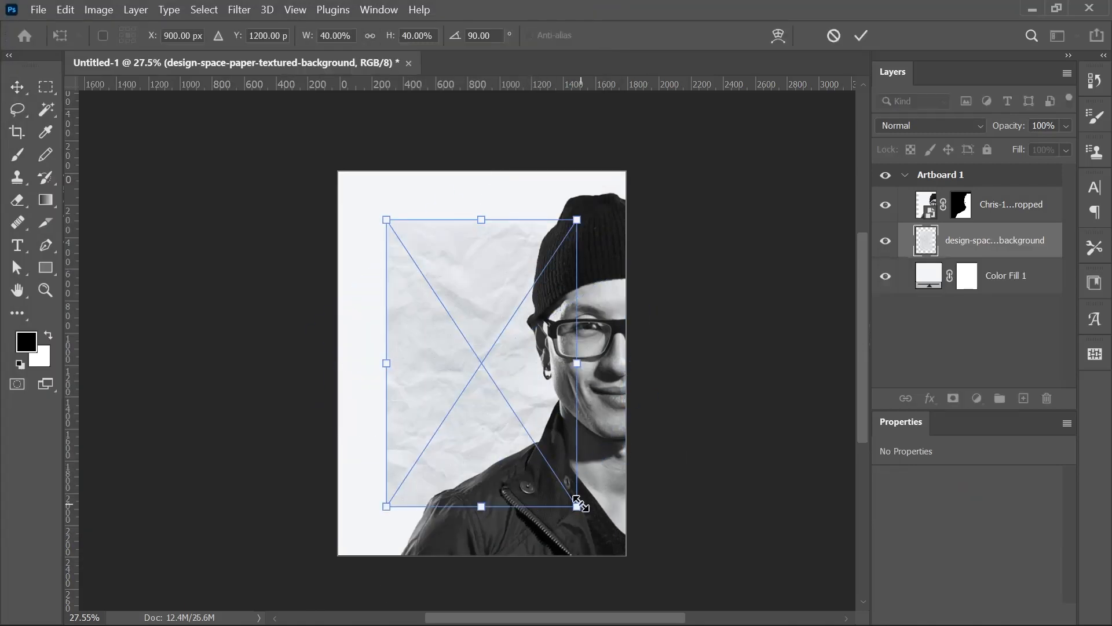
drag(575, 504, 669, 564)
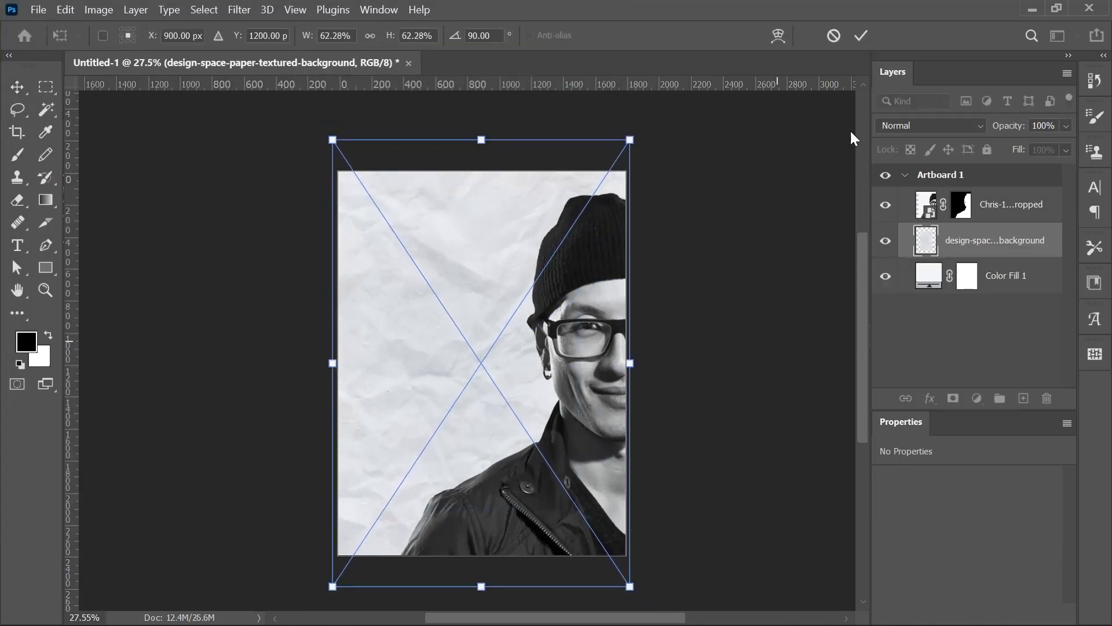
click(861, 35)
Place the abstract black-and-white grid pattern above the paper texture, rotated 90° and scaled to about 50% to cover the artboard.
click(39, 10)
click(93, 355)
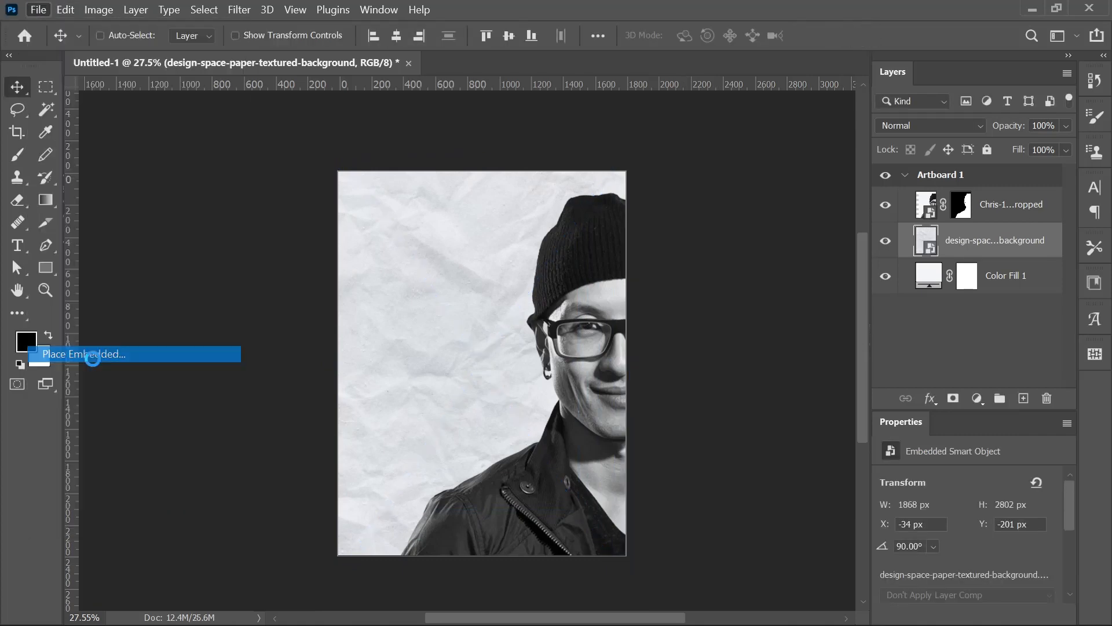
double_click(277, 174)
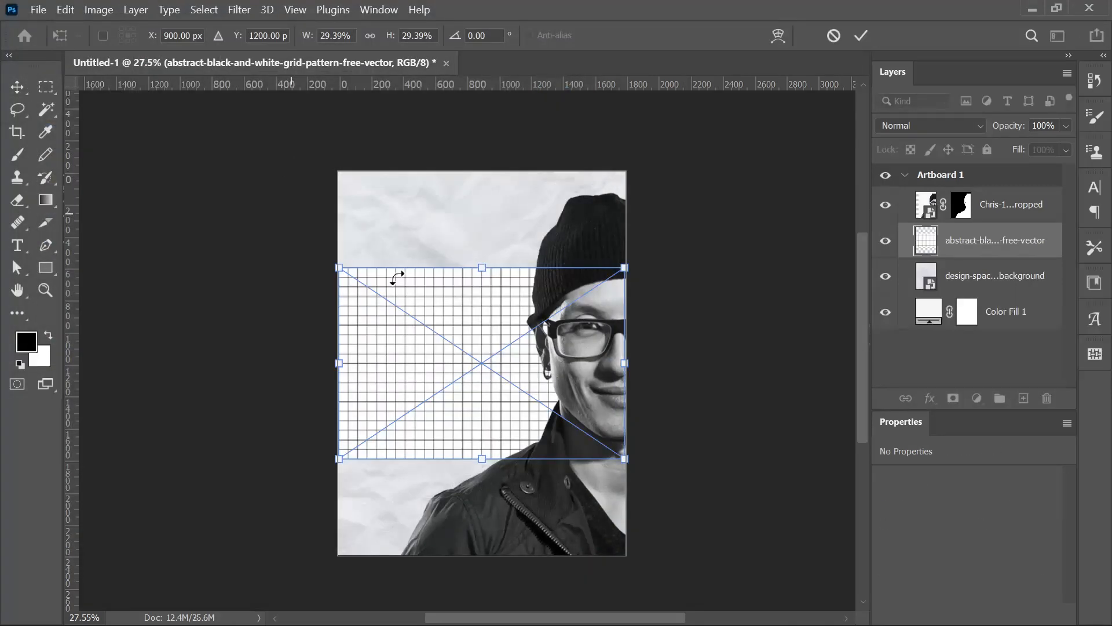
drag(642, 467, 377, 525)
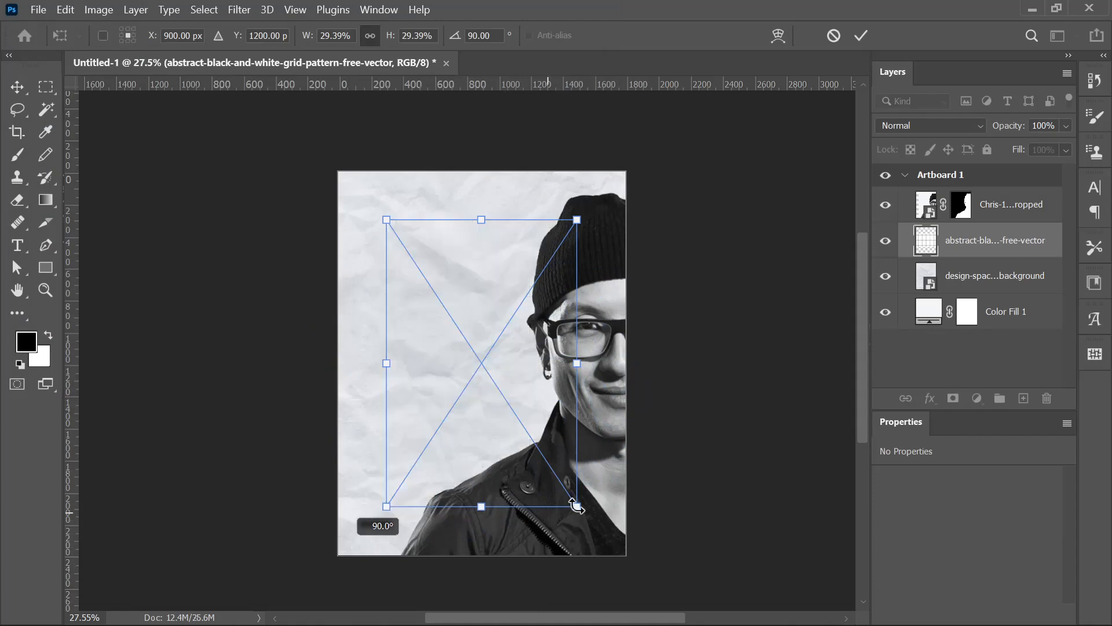
drag(577, 505, 699, 578)
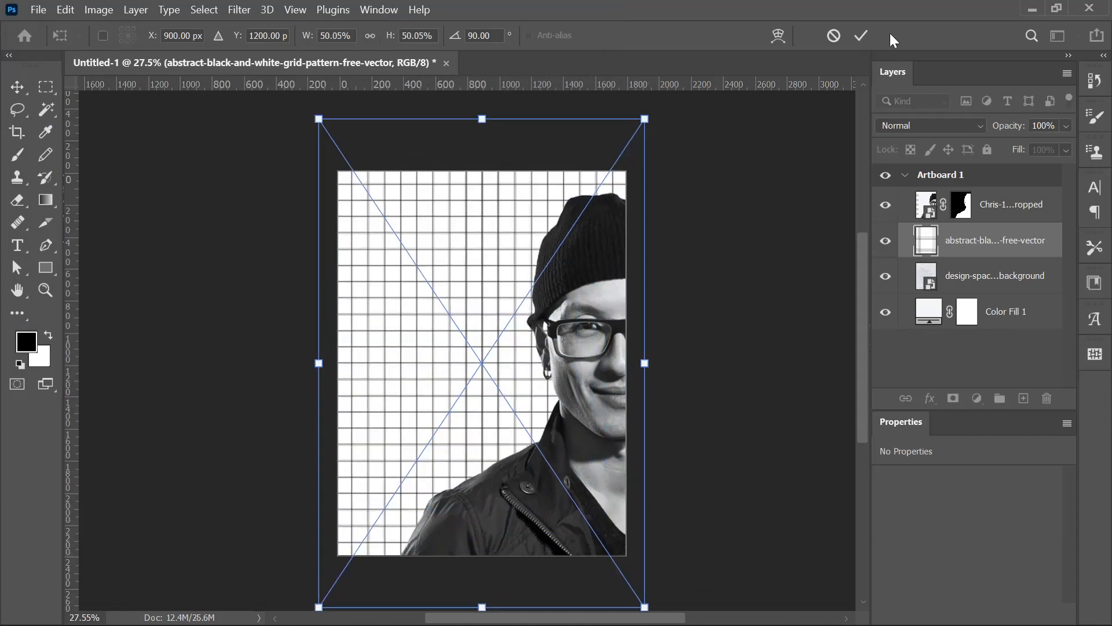
click(861, 35)
Set the grid pattern layer's blend mode to Darken.
click(927, 126)
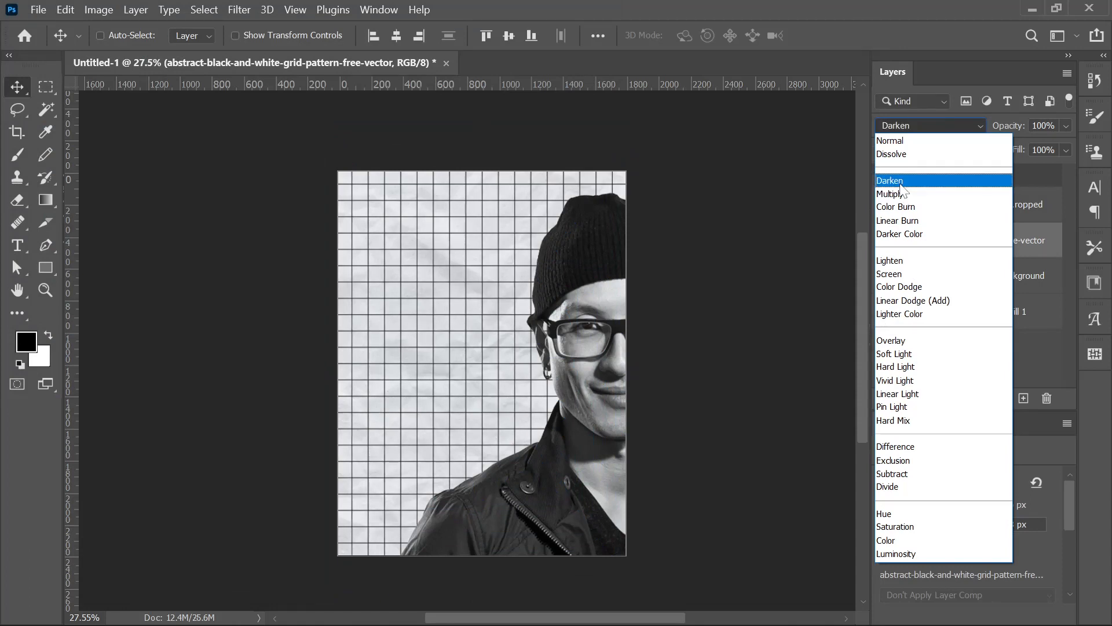
click(902, 181)
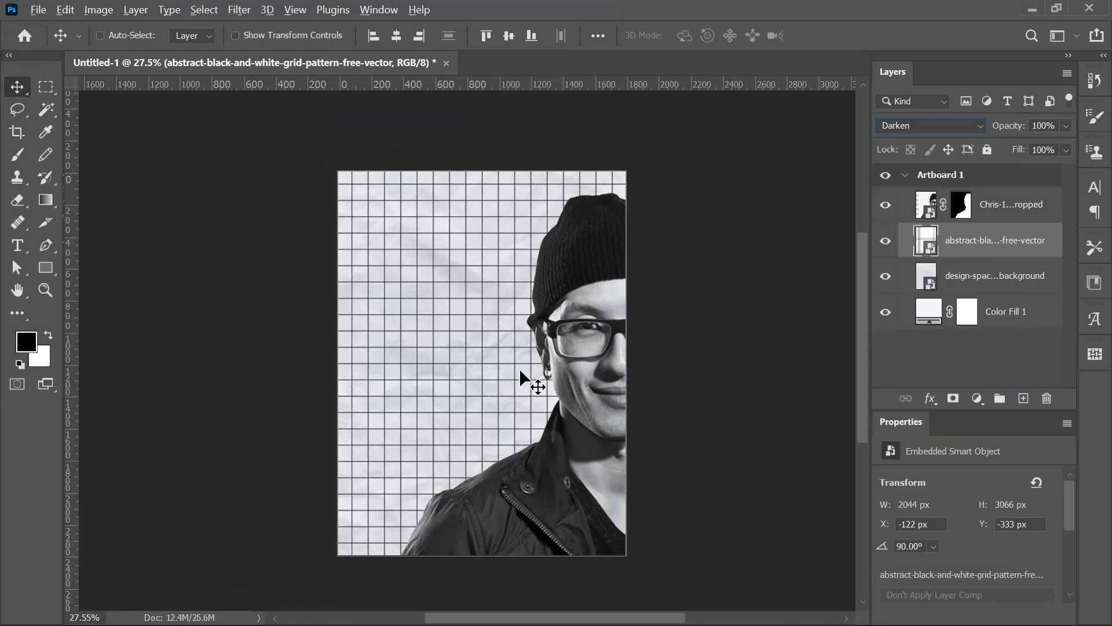
scroll(481, 333, up, 4)
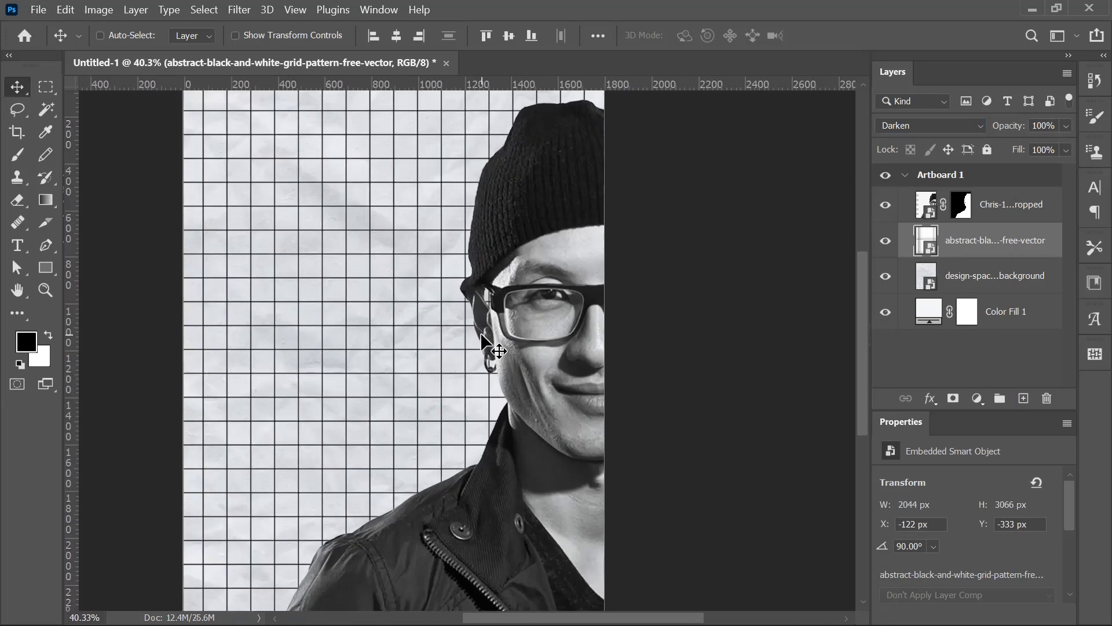
scroll(480, 334, down, 2)
Add a Levels adjustment layer above the paper texture, with black input 49, midtone 1.03 and white input 255.
click(1023, 284)
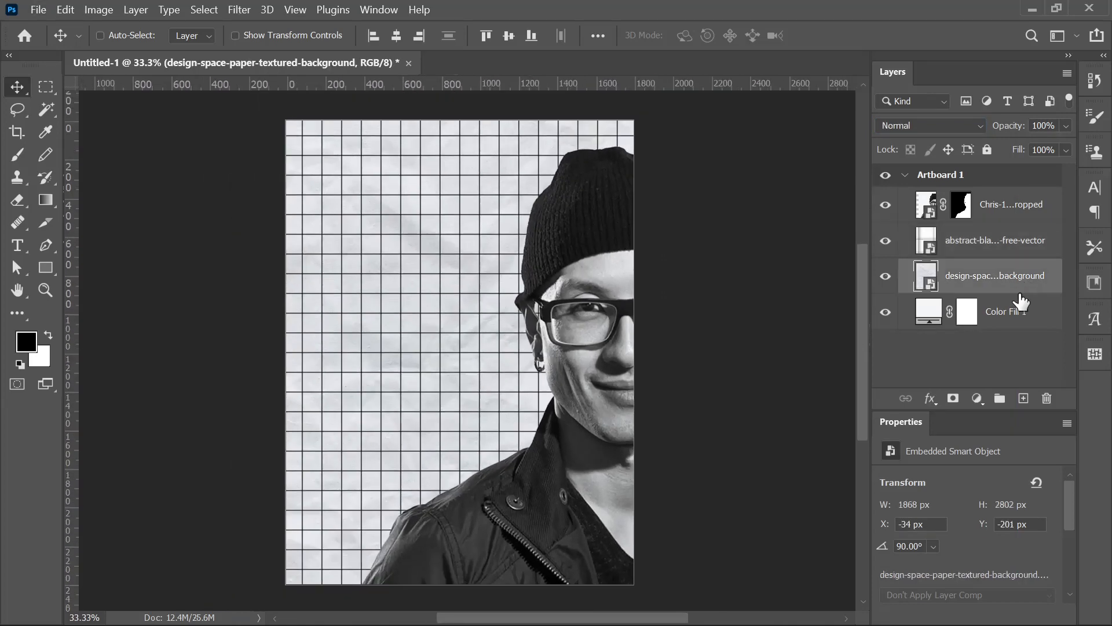
click(977, 398)
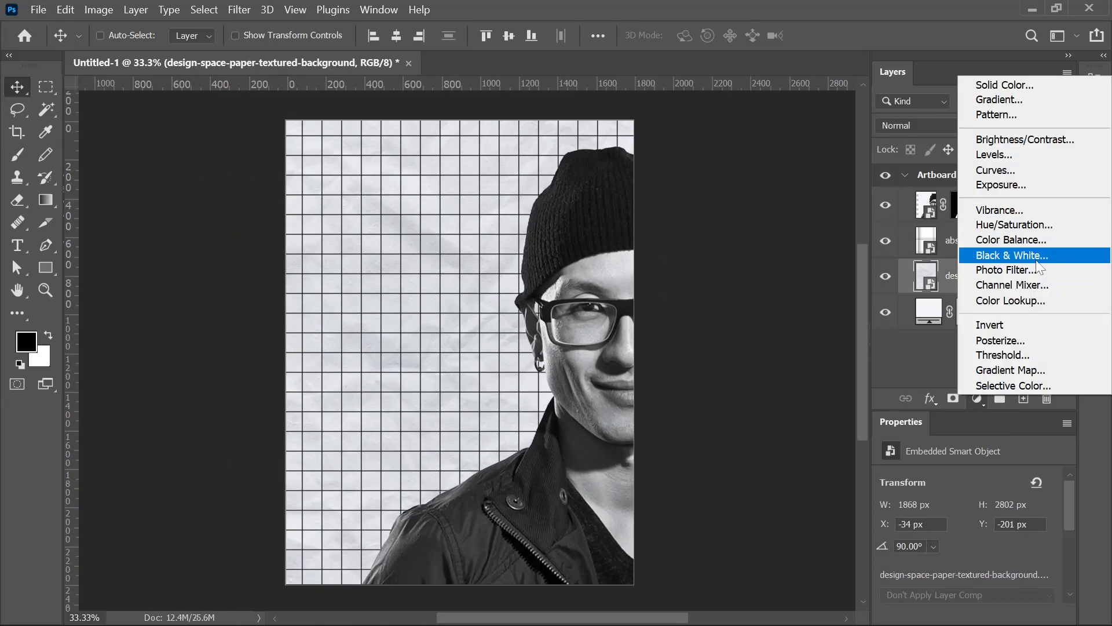
click(994, 155)
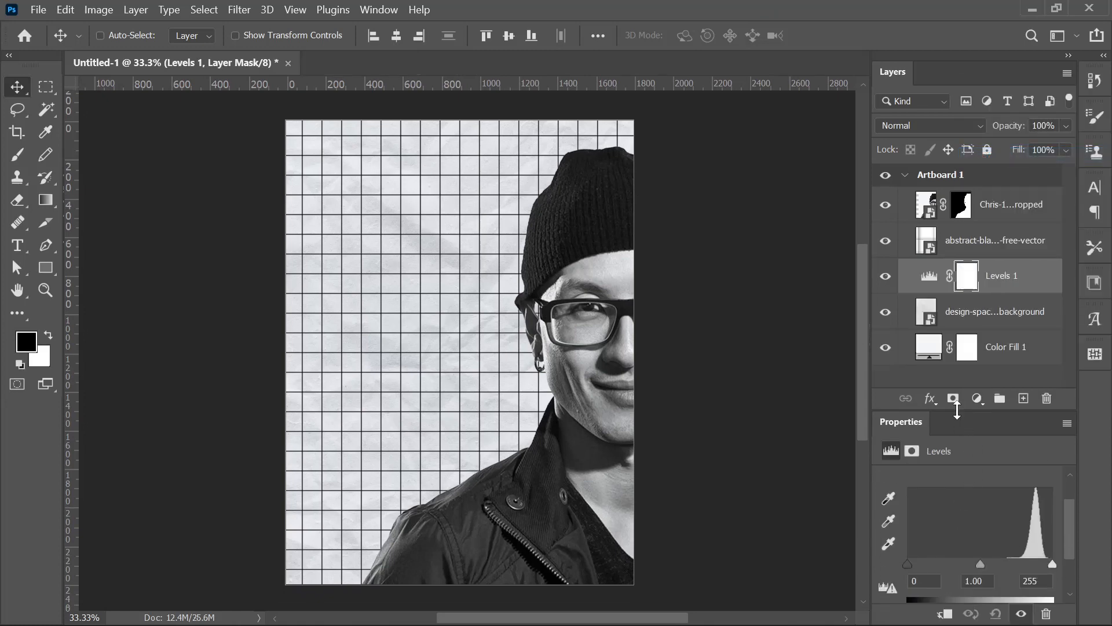
drag(958, 410, 977, 286)
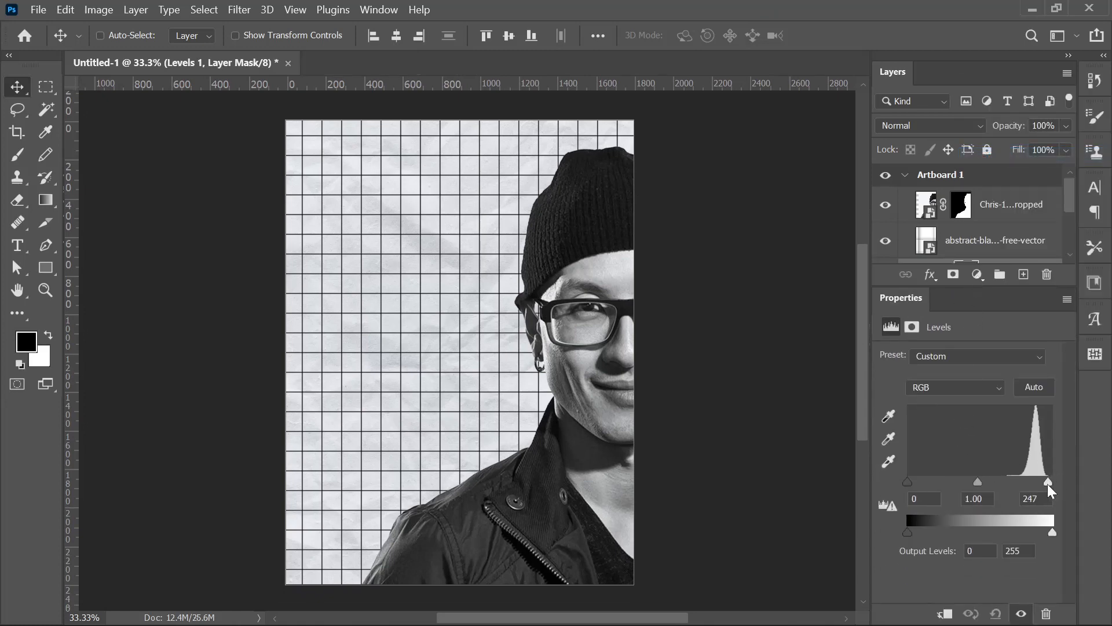
drag(1050, 489, 1074, 489)
drag(916, 488, 984, 481)
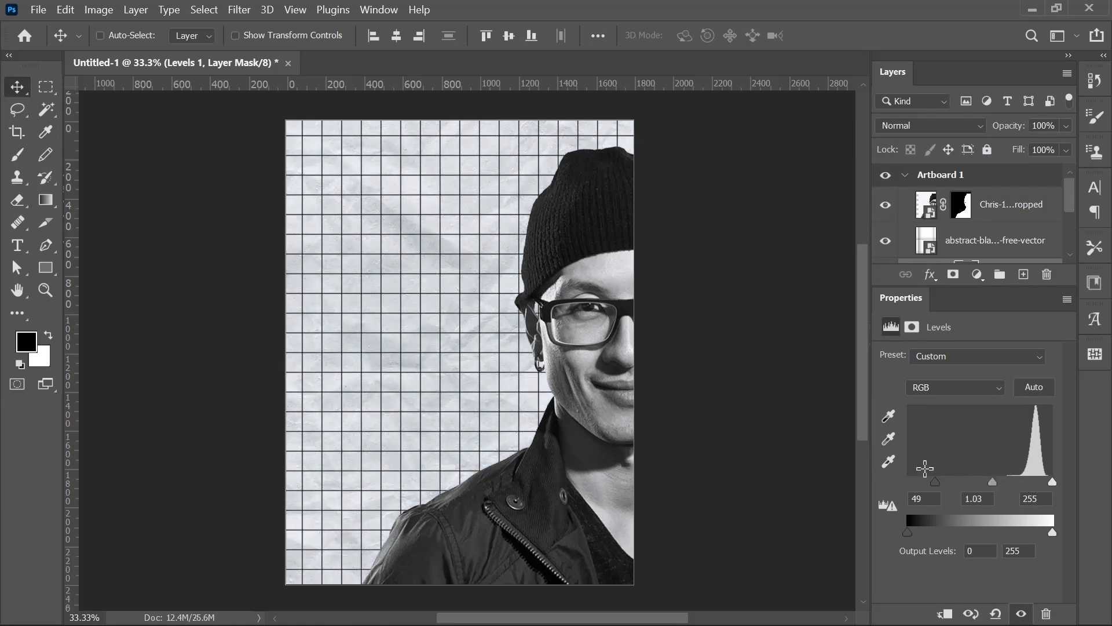
Change the grid pattern layer's blend mode to Divide.
click(984, 240)
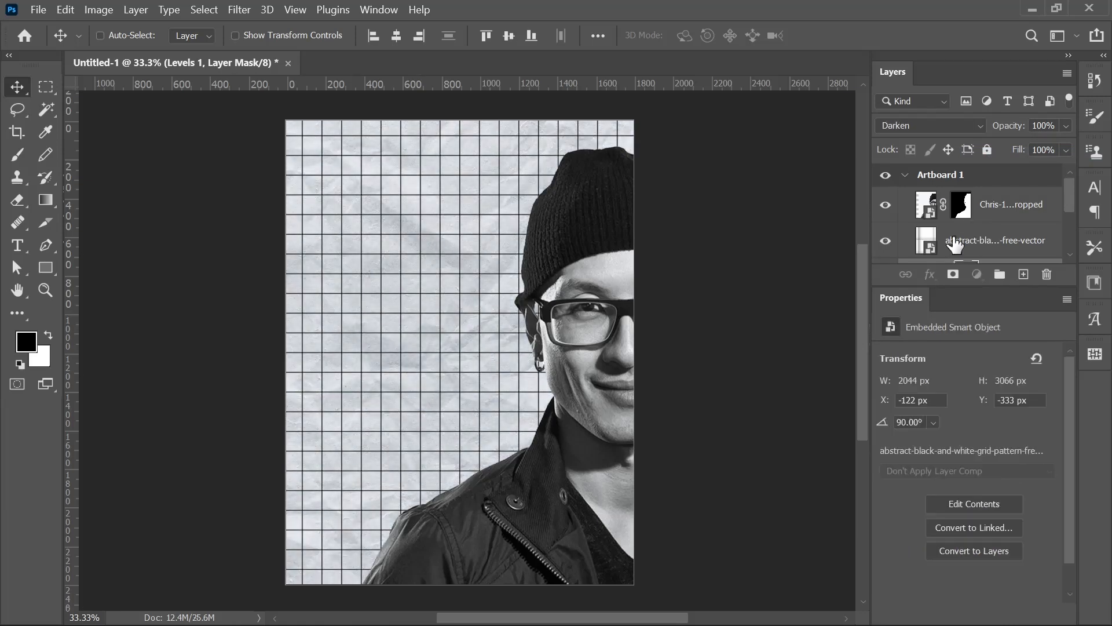
click(946, 125)
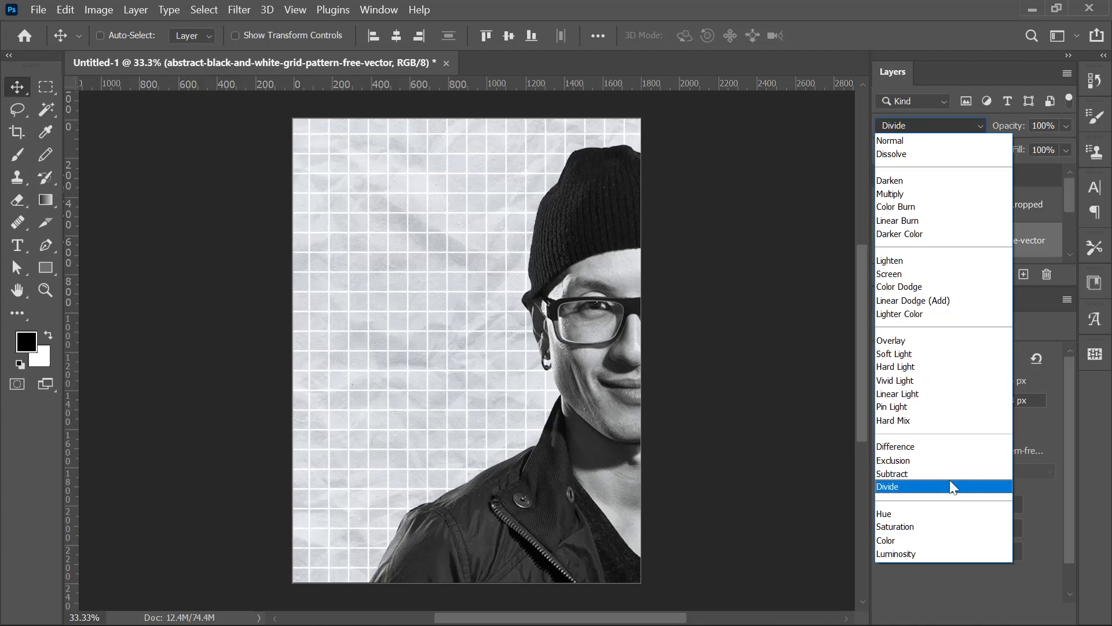
click(950, 486)
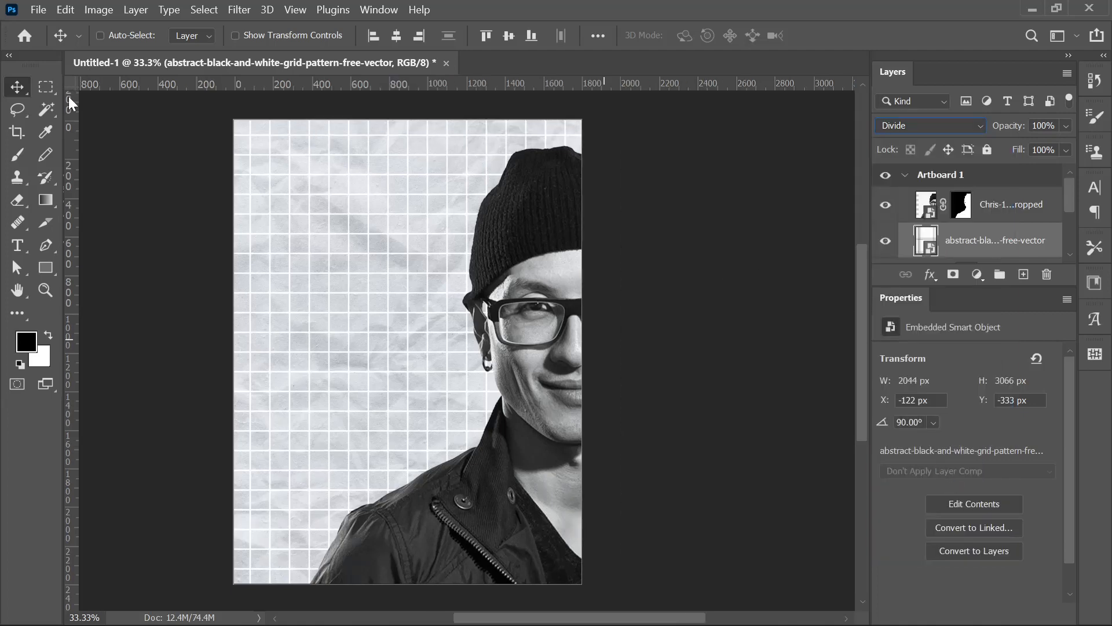
Set the text color to #0d0d0d and add the two-line title CHRIS DO on the empty area beside the portrait.
click(19, 252)
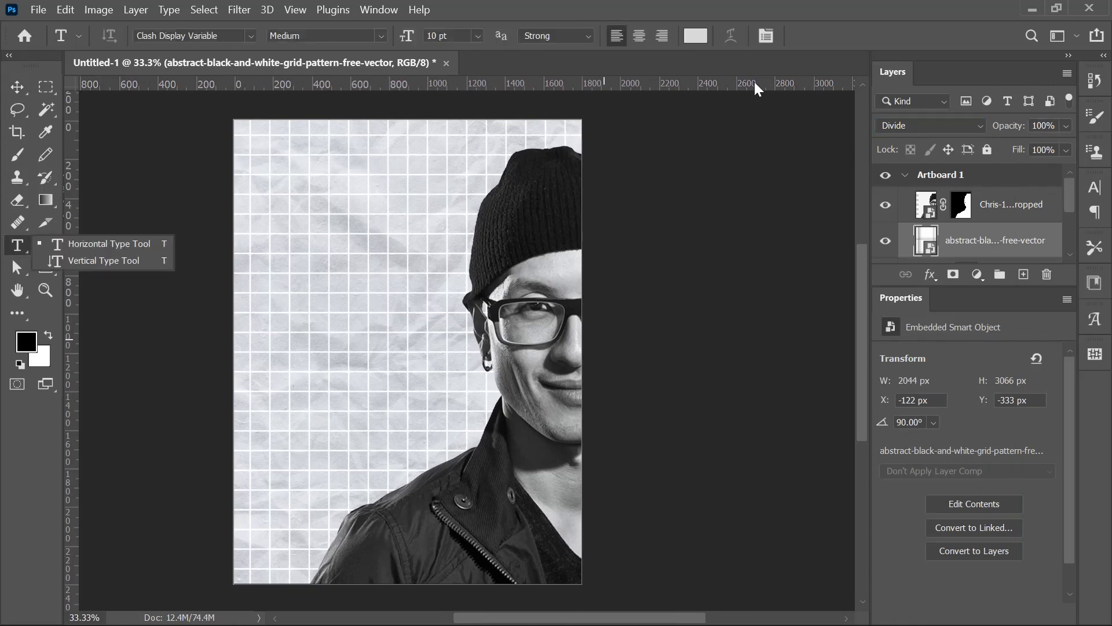
click(695, 36)
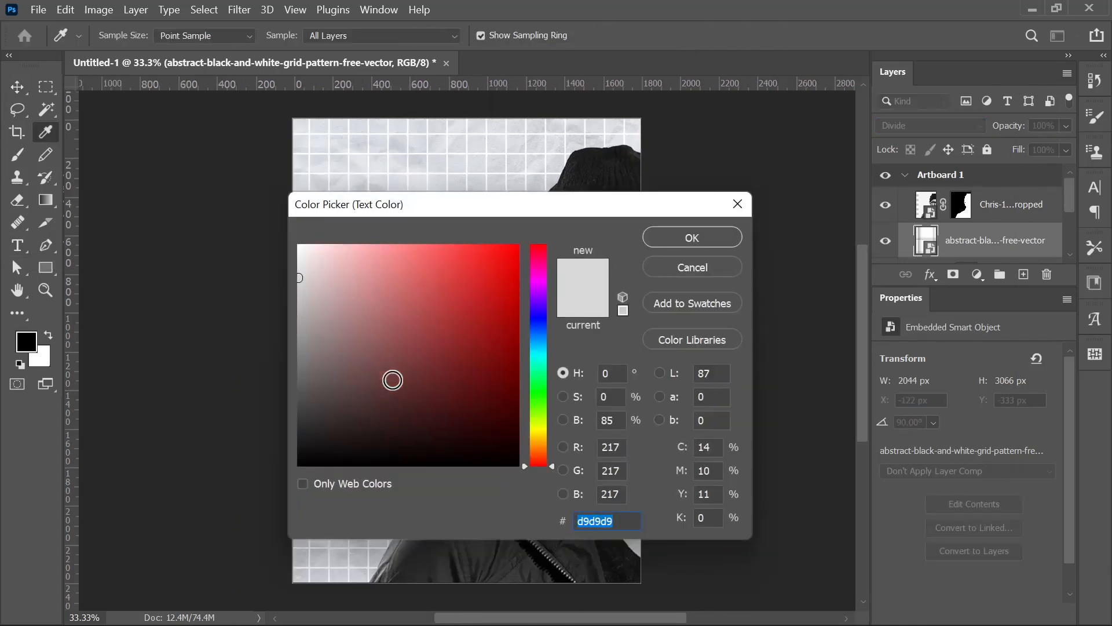
click(300, 453)
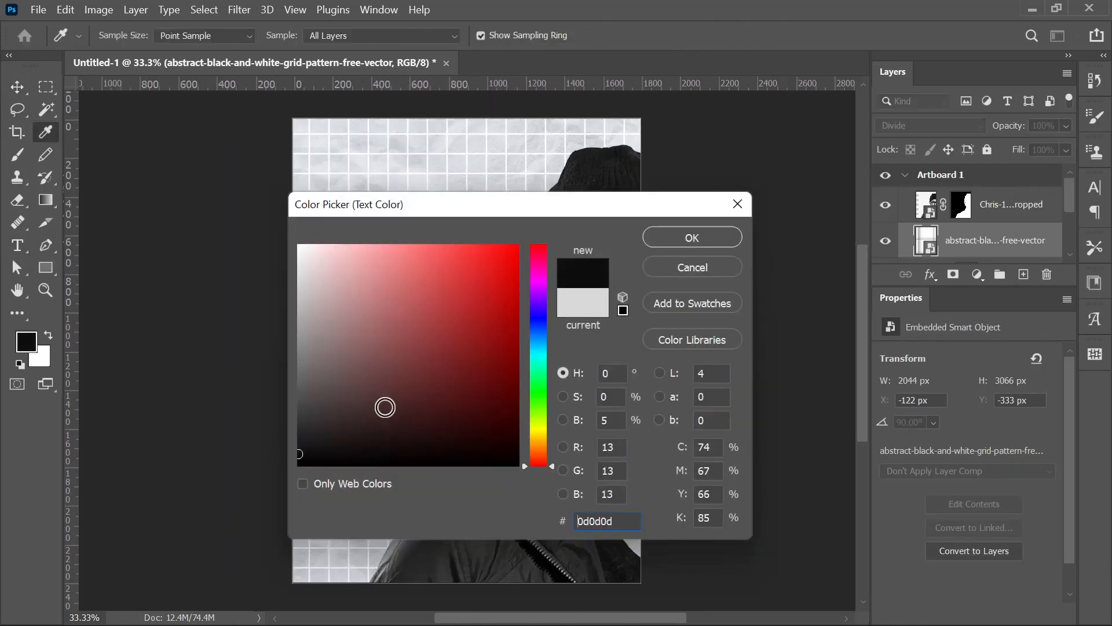
click(663, 239)
click(381, 259)
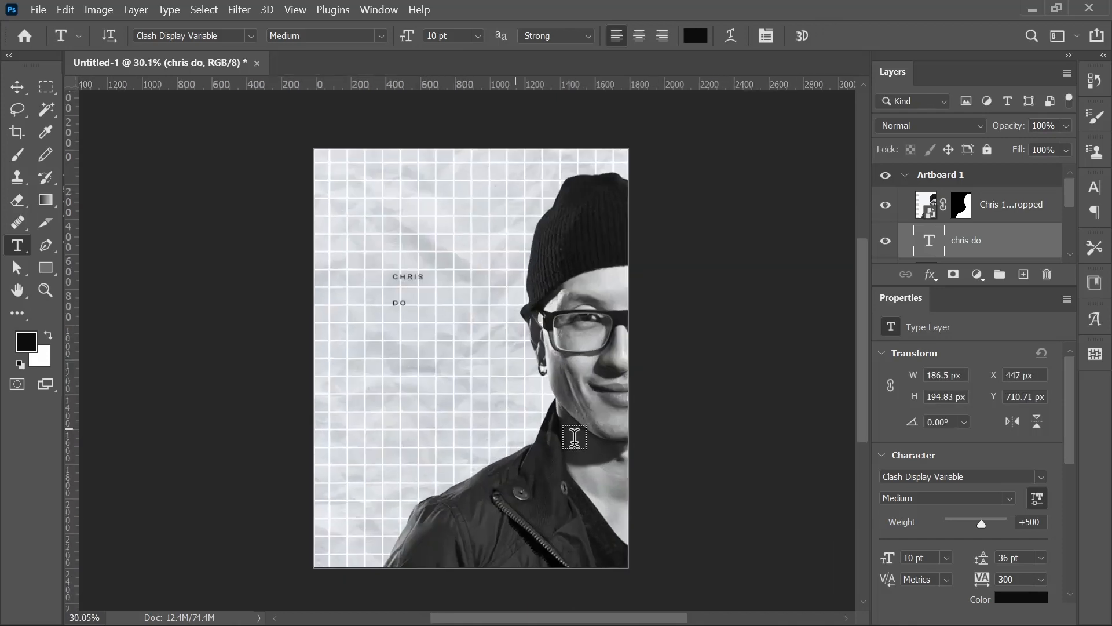
Set the title to 72 pt, and give the DO line a size of 102 pt, 95 pt leading and tighter tracking.
click(947, 557)
click(927, 544)
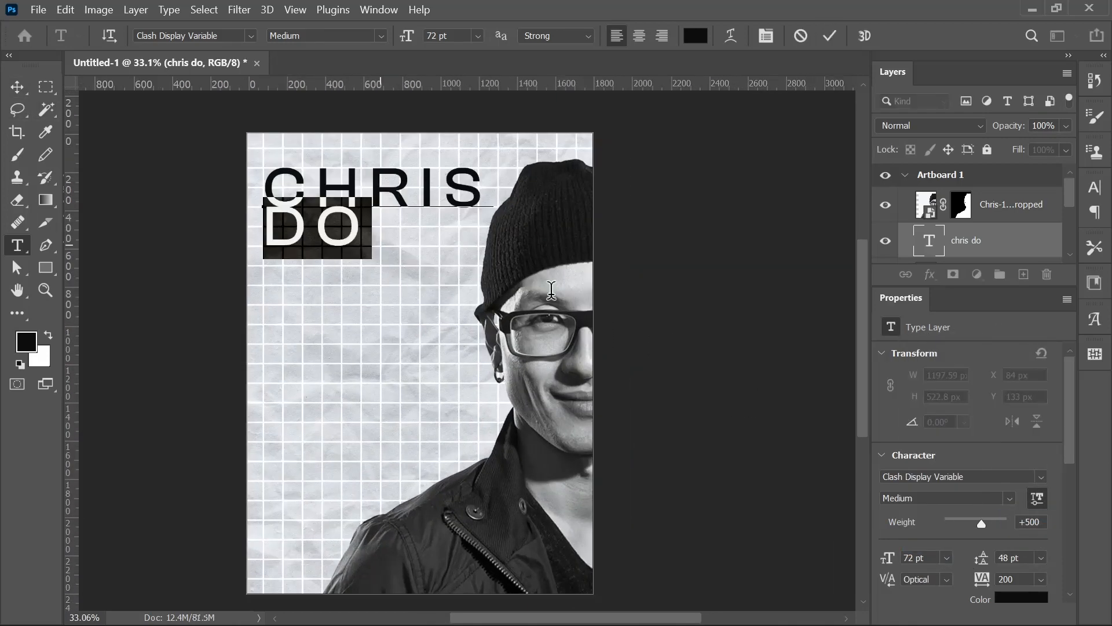
drag(887, 557, 910, 564)
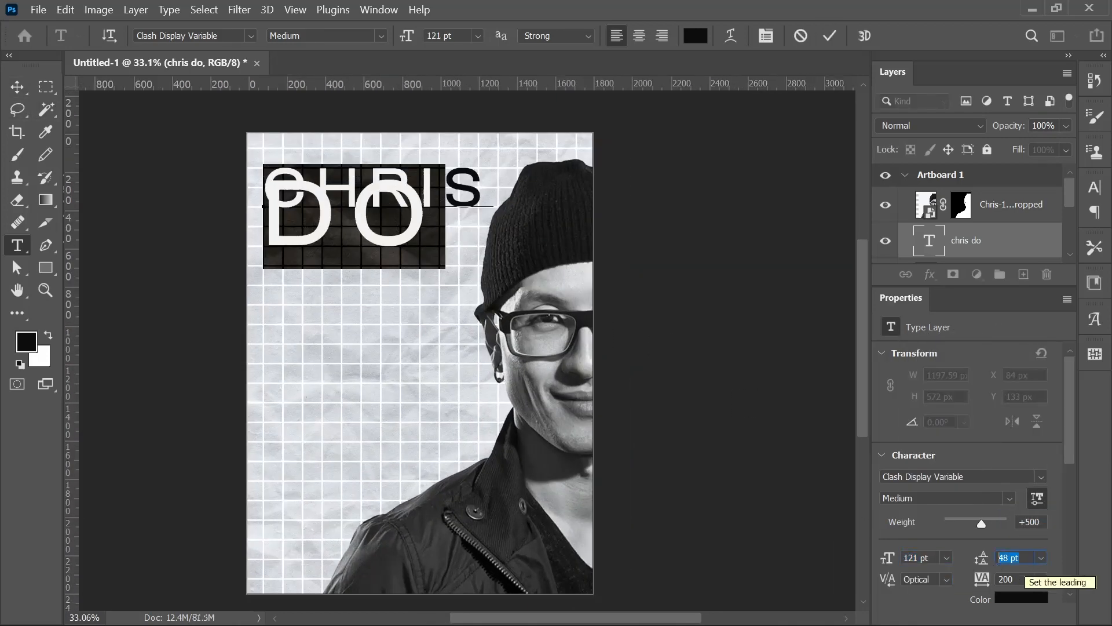
drag(982, 558, 1010, 558)
scroll(921, 558, down, 20)
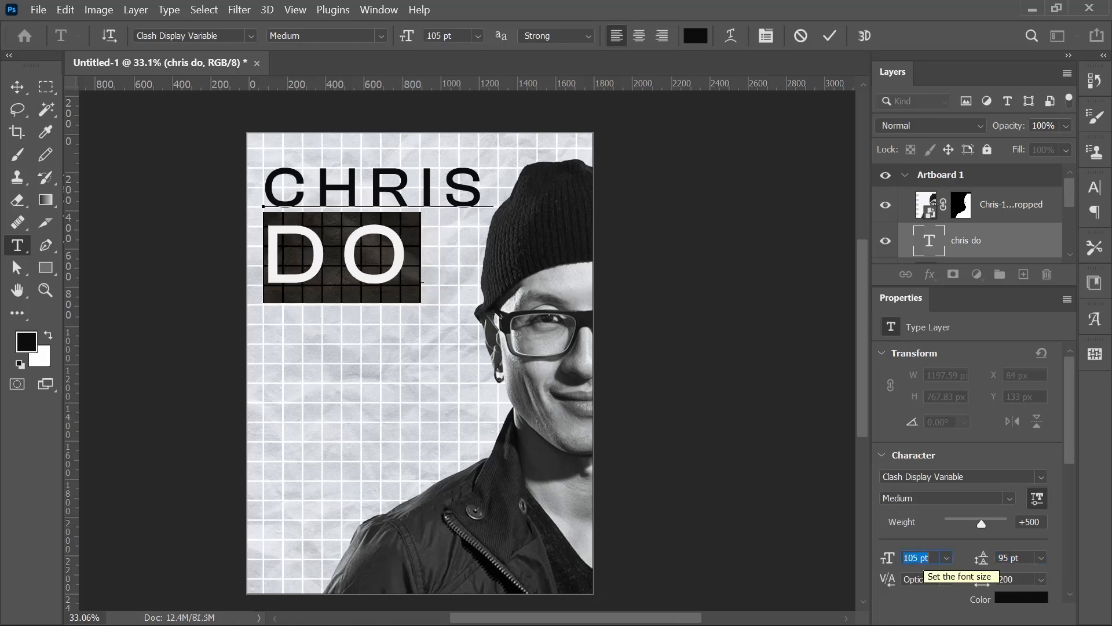
scroll(1015, 579, down, 10)
click(829, 36)
Duplicate the CHRIS DO title below the original and delete CHRIS from the copy.
key(v)
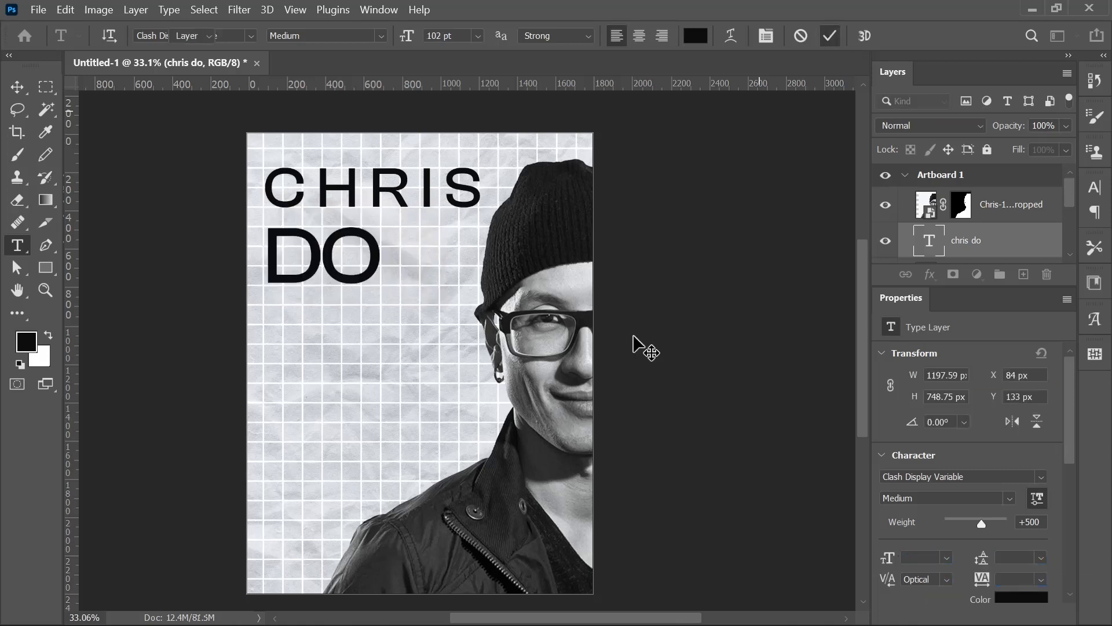
drag(377, 268, 385, 422)
key(t)
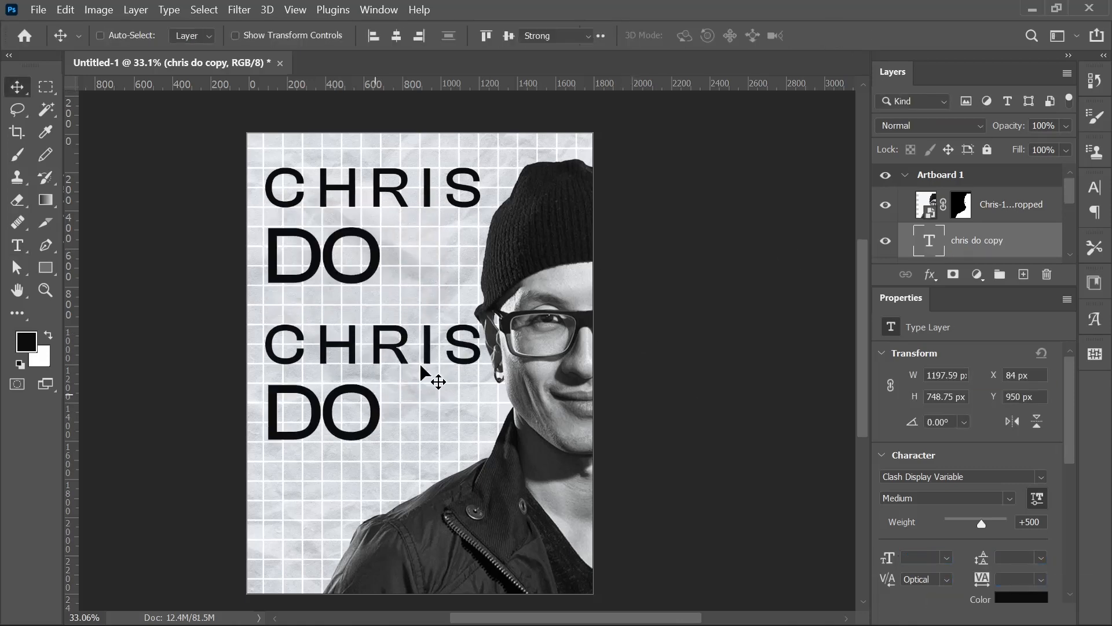
double_click(405, 347)
key(BackSpace)
click(828, 36)
Enlarge the copied DO so it runs behind the portrait from the title's left edge, and recolor it coral red.
click(17, 87)
key(ctrl+t)
drag(380, 314, 625, 13)
drag(461, 359, 416, 401)
click(860, 36)
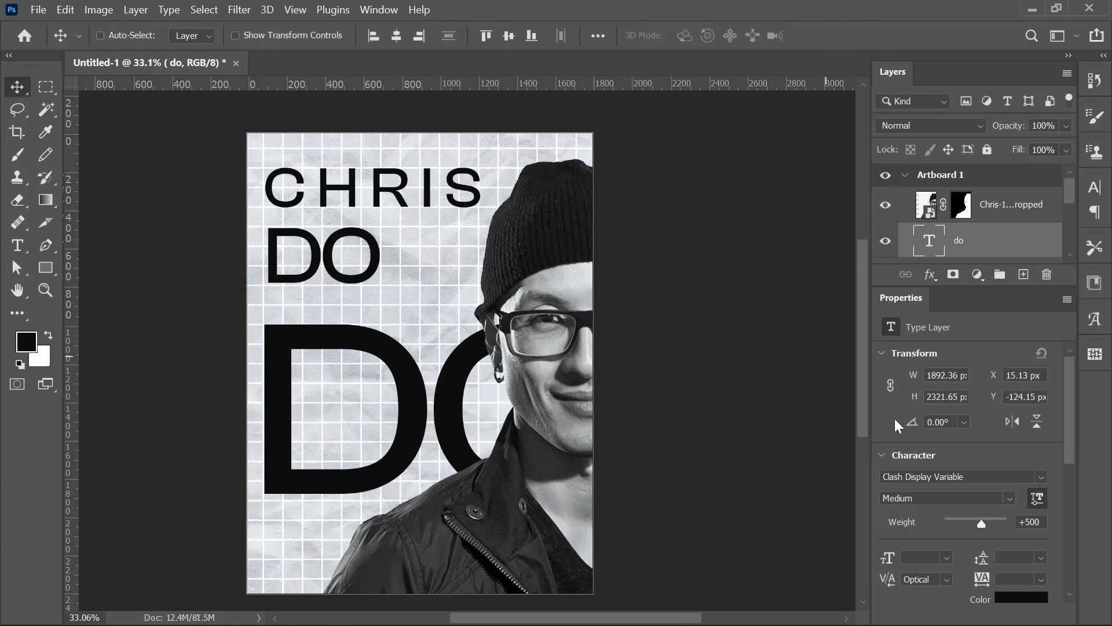
click(1021, 597)
click(656, 236)
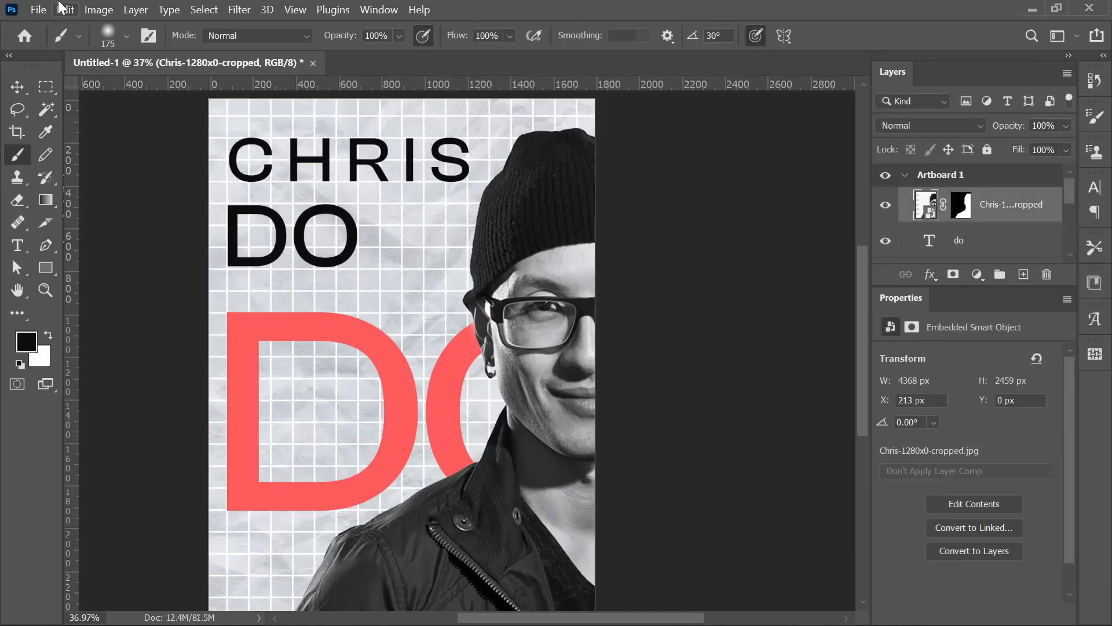
Place the image "paper texture by freeject.net 6" from the Desktop above the portrait layer, shifted right to cover the figure.
click(38, 9)
click(145, 354)
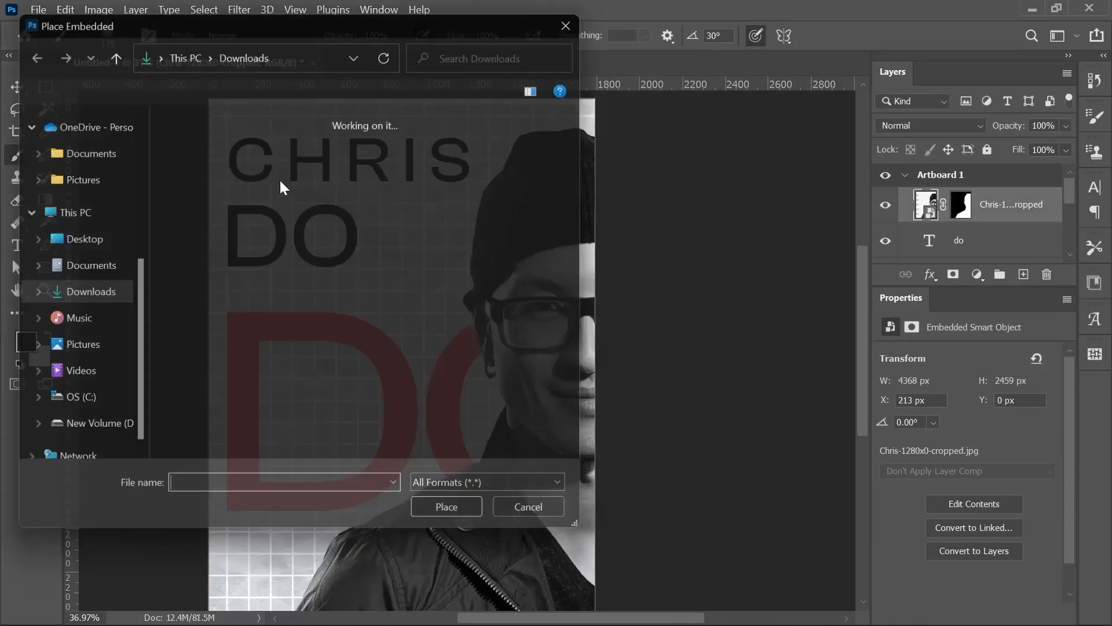
click(85, 238)
double_click(223, 161)
double_click(216, 382)
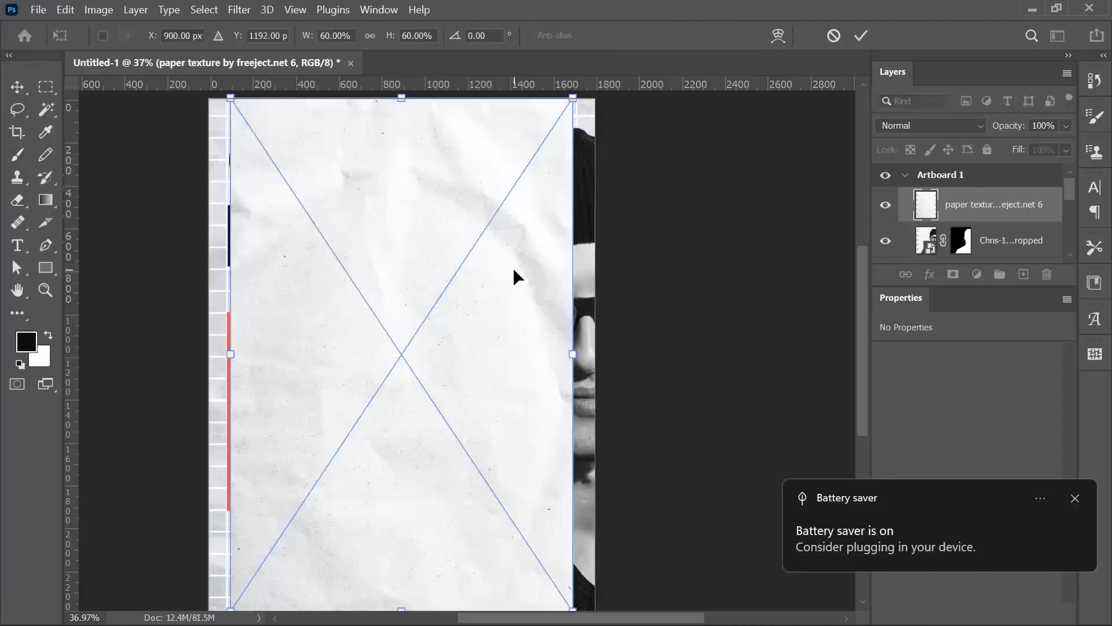
drag(513, 270, 550, 269)
click(861, 36)
Clip the new paper texture to the portrait layer and set its blend mode to Divide.
right_click(982, 206)
click(817, 415)
click(1075, 498)
click(945, 126)
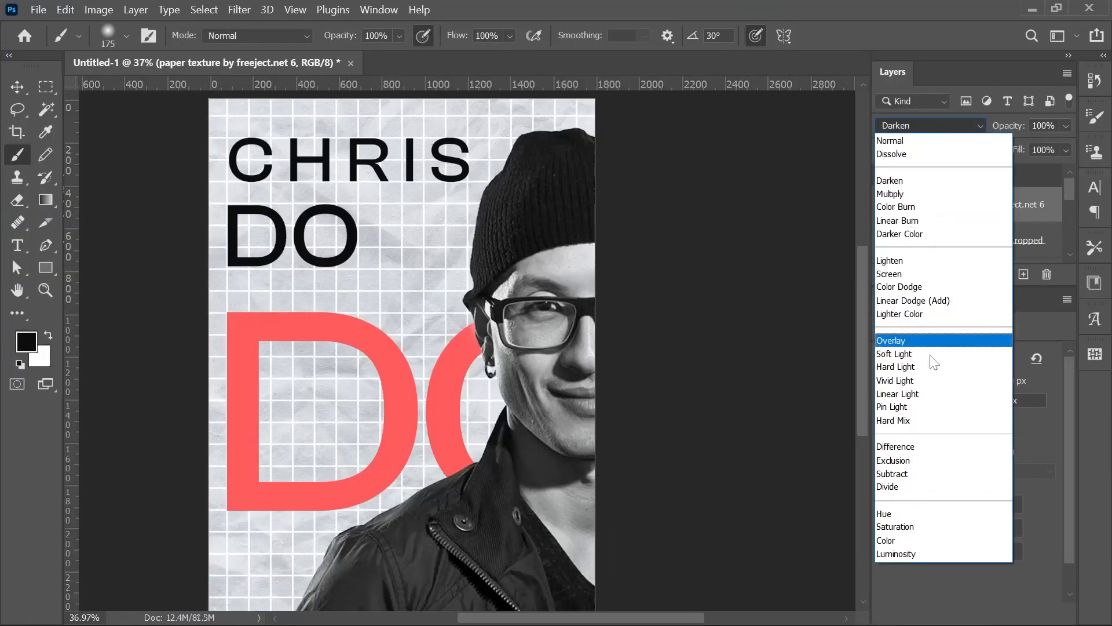
click(926, 490)
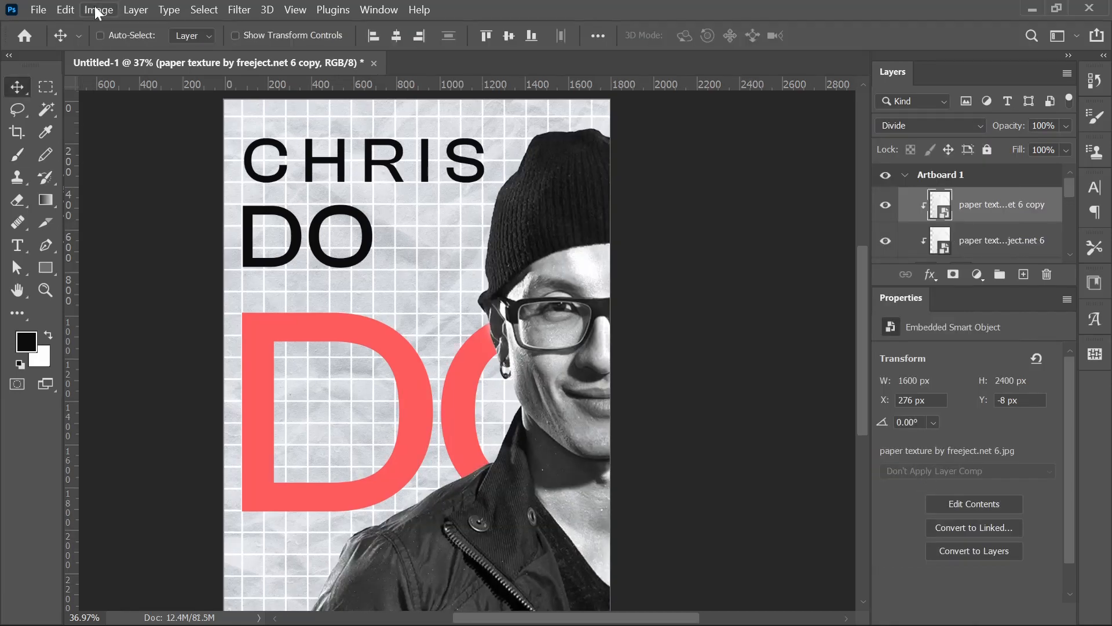
Place the graphics image 15441853_5616104.jpg from Downloads behind the titles and set its blend mode to Subtract.
click(38, 10)
click(93, 340)
click(79, 285)
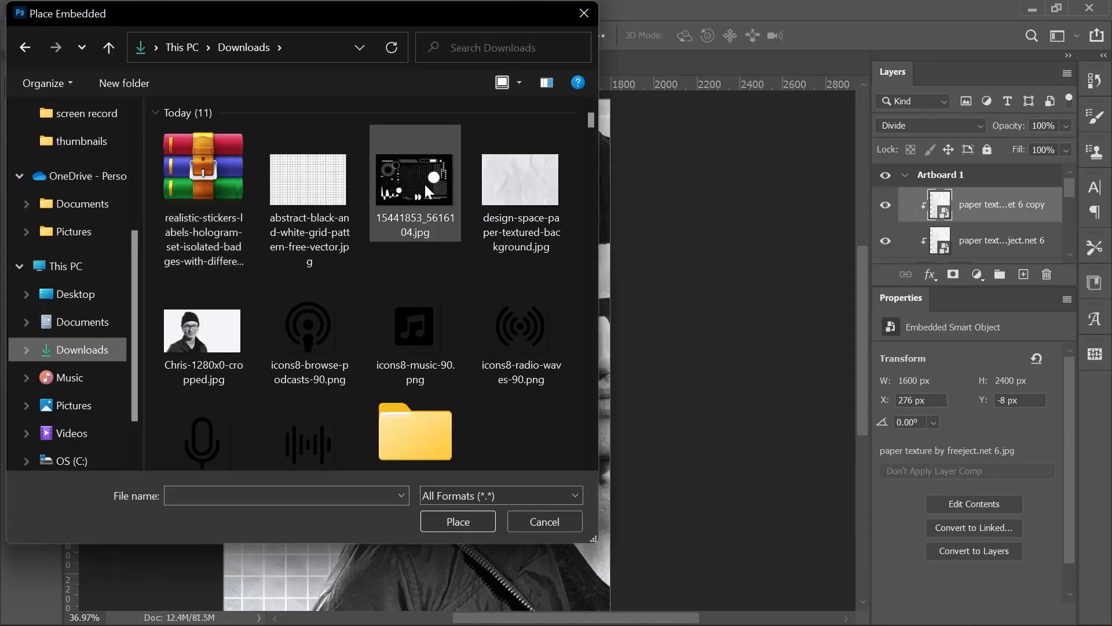
double_click(411, 174)
click(862, 35)
click(929, 126)
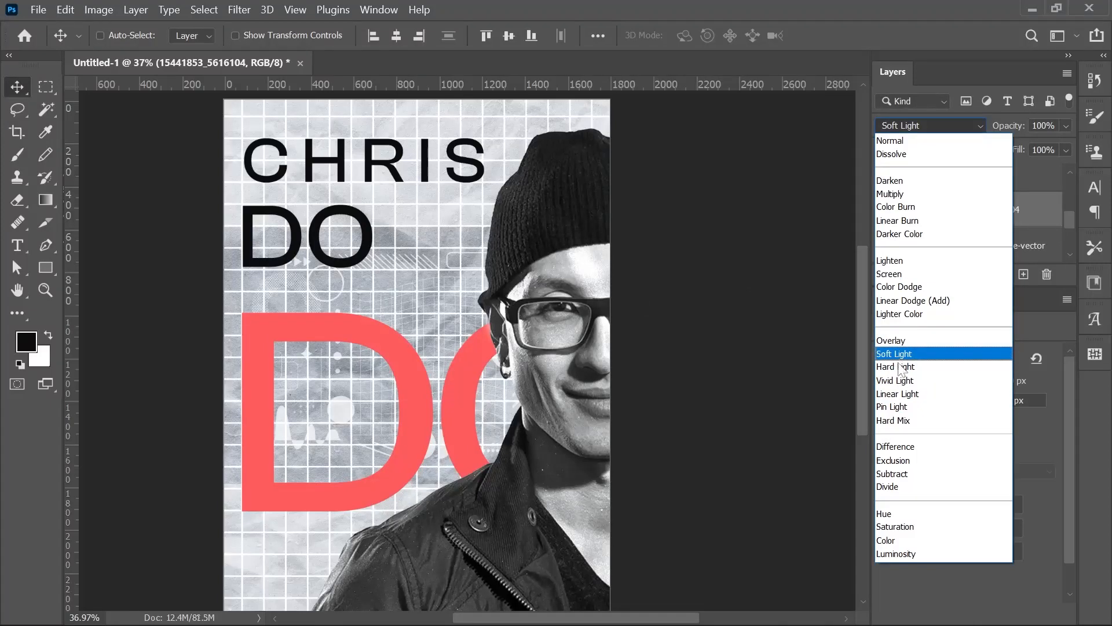
click(911, 472)
Scale the placed graphics to about 20% and shift them past the poster's left edge so the bar sits under the DO title.
key(ctrl+t)
drag(435, 332, 461, 474)
drag(248, 367, 98, 273)
drag(384, 422, 556, 414)
scroll(555, 413, down, 6)
drag(476, 360, 373, 356)
scroll(460, 367, up, 3)
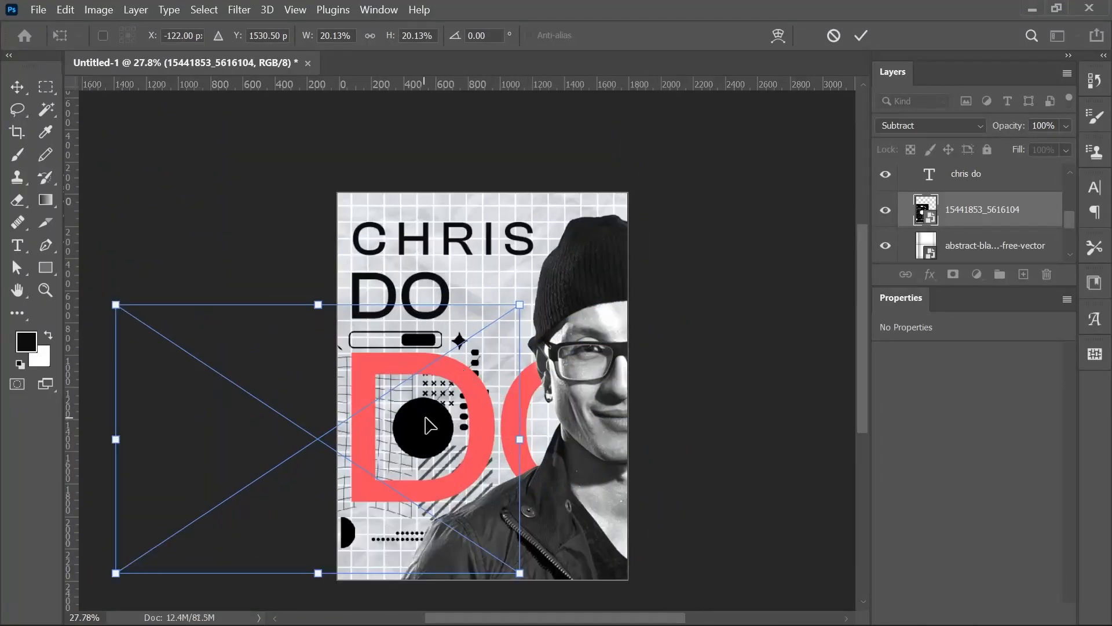
click(861, 35)
Duplicate the graphics layer toward the portrait and mask out the solid black circle on the original.
drag(688, 330, 606, 325)
drag(331, 406, 686, 430)
scroll(497, 429, up, 2)
click(985, 245)
key(w)
click(953, 274)
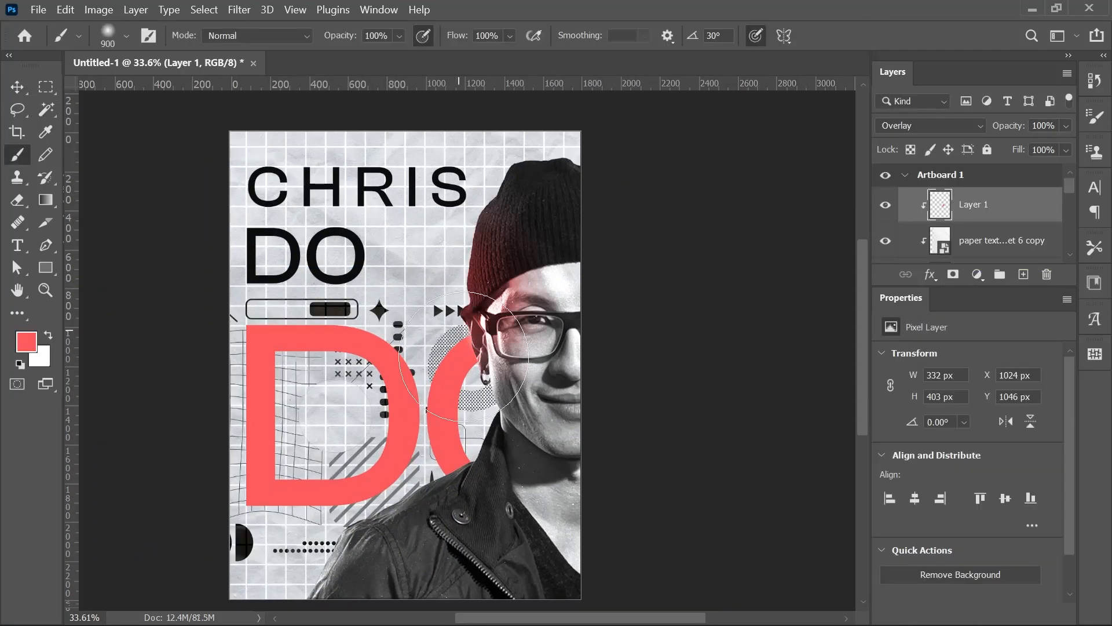
Set Layer 1's red light to Color Dodge and split its underlying-layer shadow range to 21 / 59.
click(975, 132)
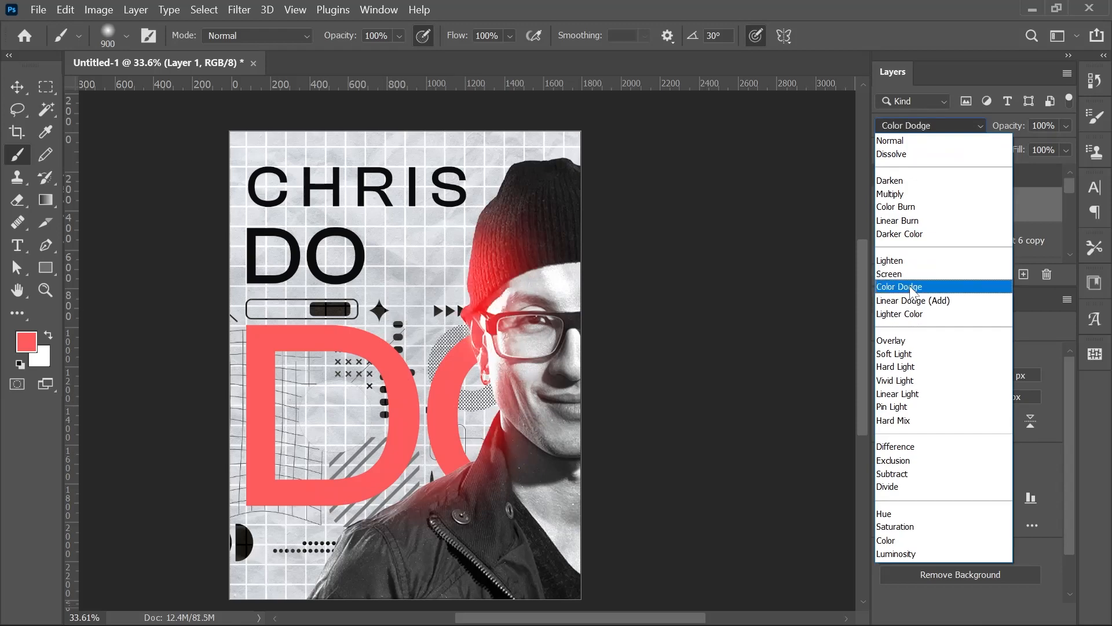
click(915, 283)
double_click(1008, 204)
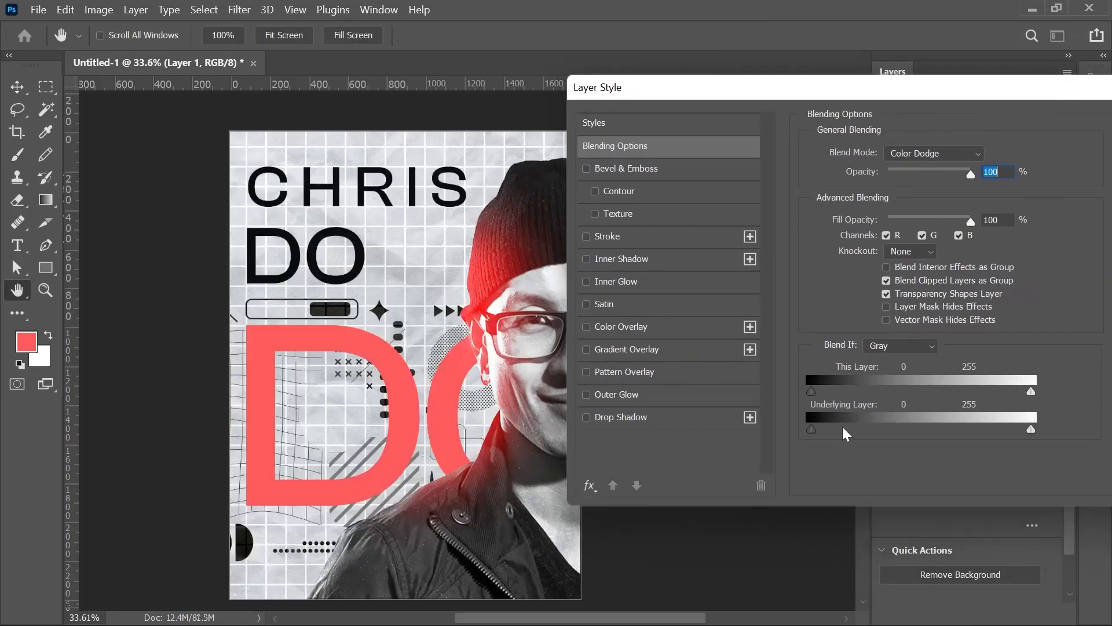
drag(816, 429, 881, 428)
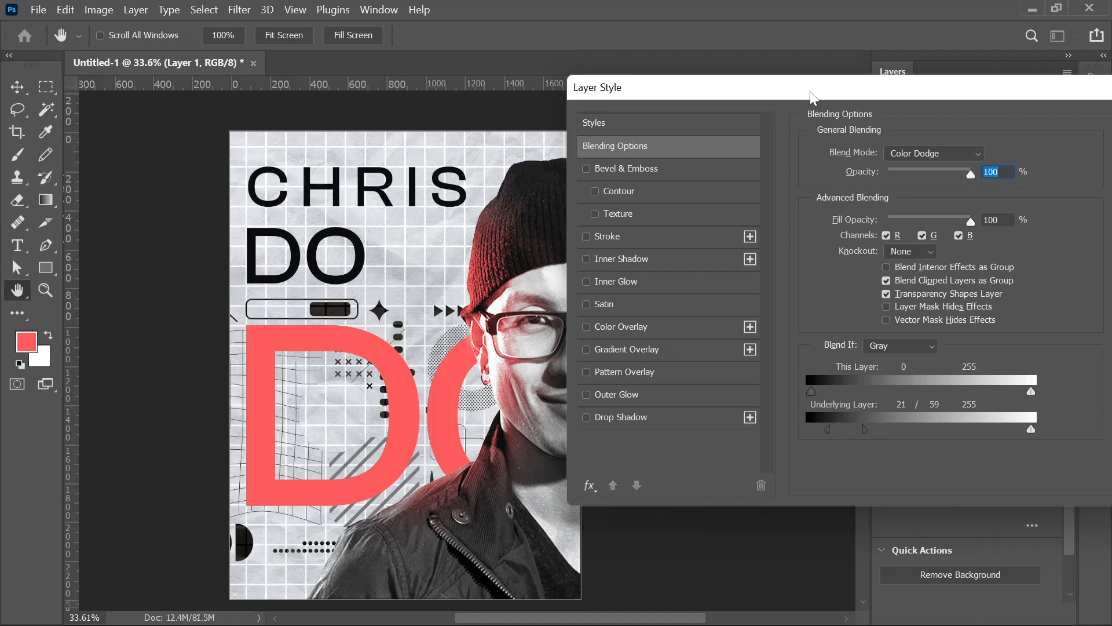
drag(810, 96, 765, 109)
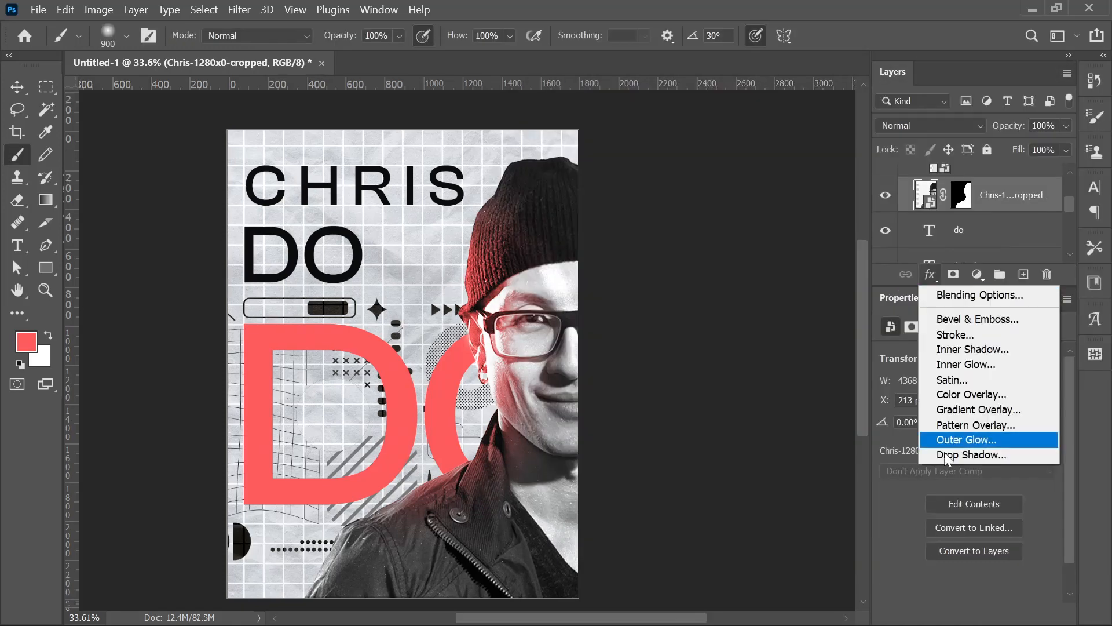
Add a drop shadow to the portrait layer with 75% opacity, -160° angle, 65 px distance, 4% spread and 136 px size.
click(956, 454)
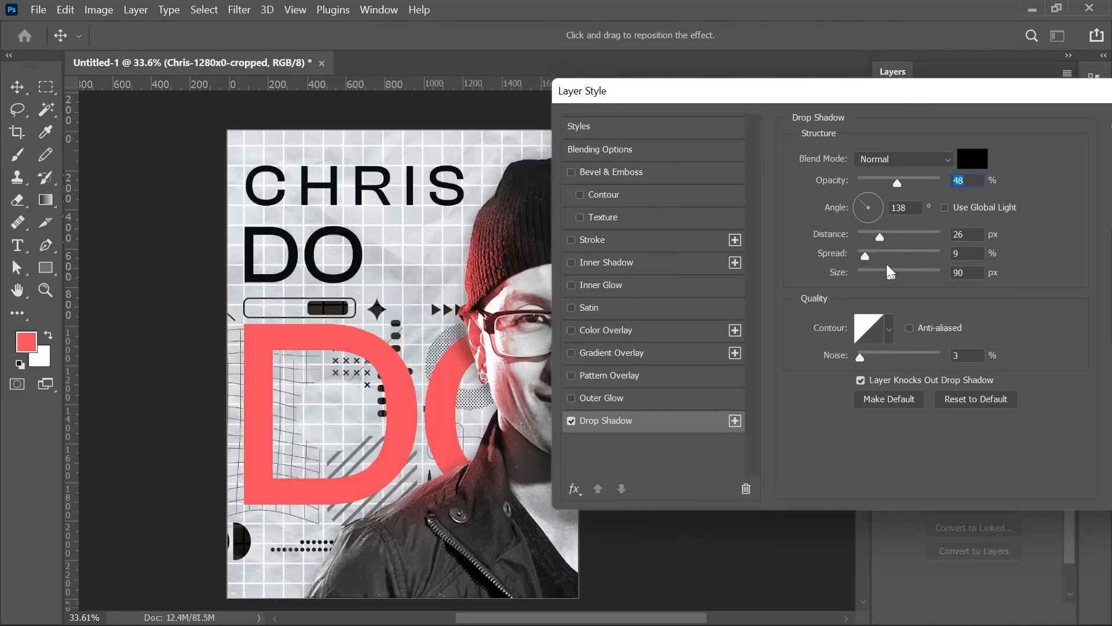
drag(890, 271, 907, 272)
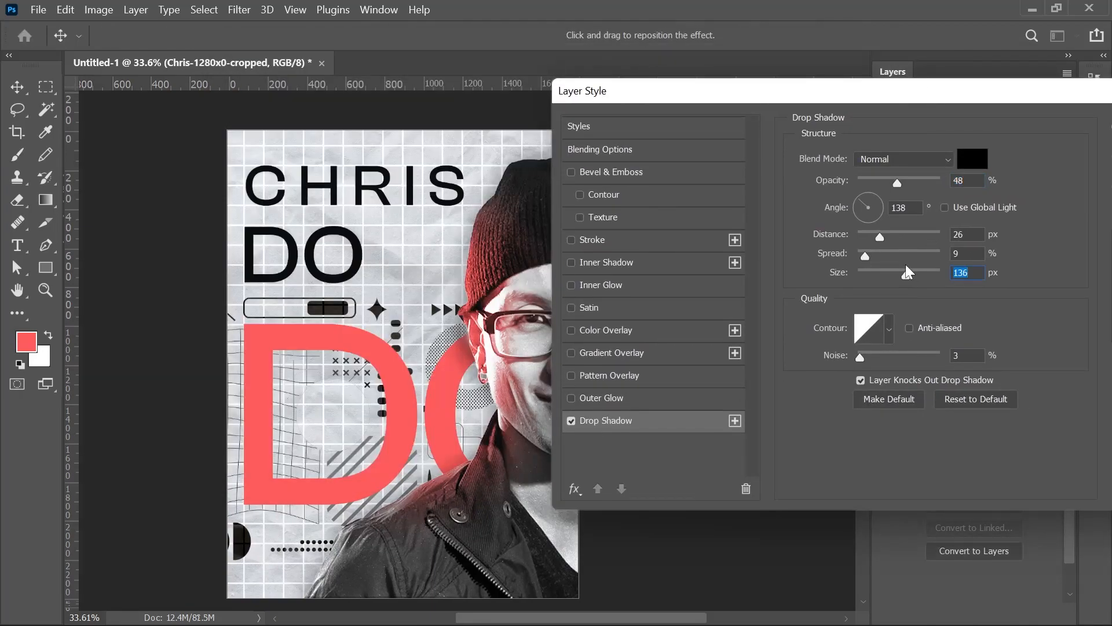
mouse_move(863, 223)
mouse_down()
mouse_move(872, 196)
mouse_move(863, 203)
mouse_up()
drag(809, 94, 758, 120)
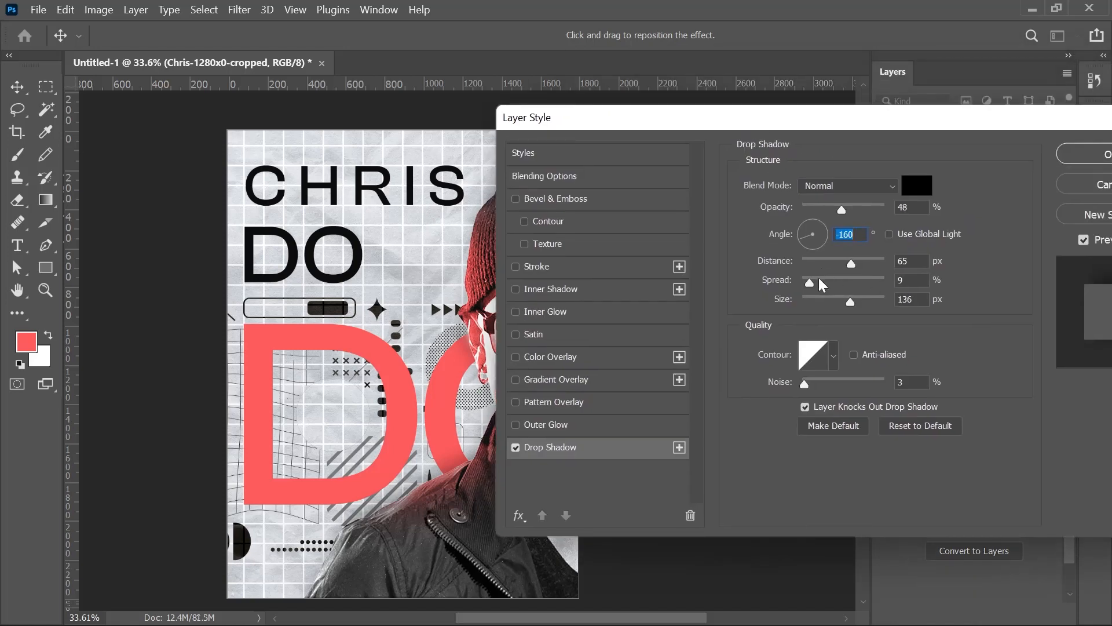
drag(810, 279, 820, 279)
drag(841, 208, 864, 207)
drag(825, 119, 899, 118)
drag(894, 278, 878, 275)
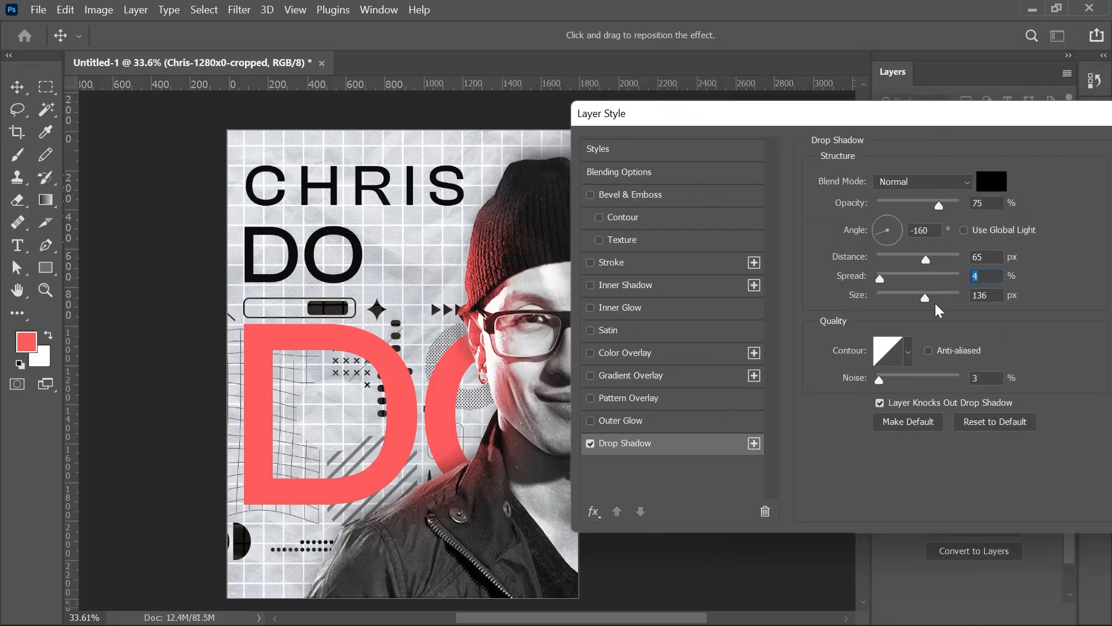
Set the portrait's drop shadow color to the very dark red 1c0b0b and apply the style.
drag(753, 114, 797, 117)
click(1035, 184)
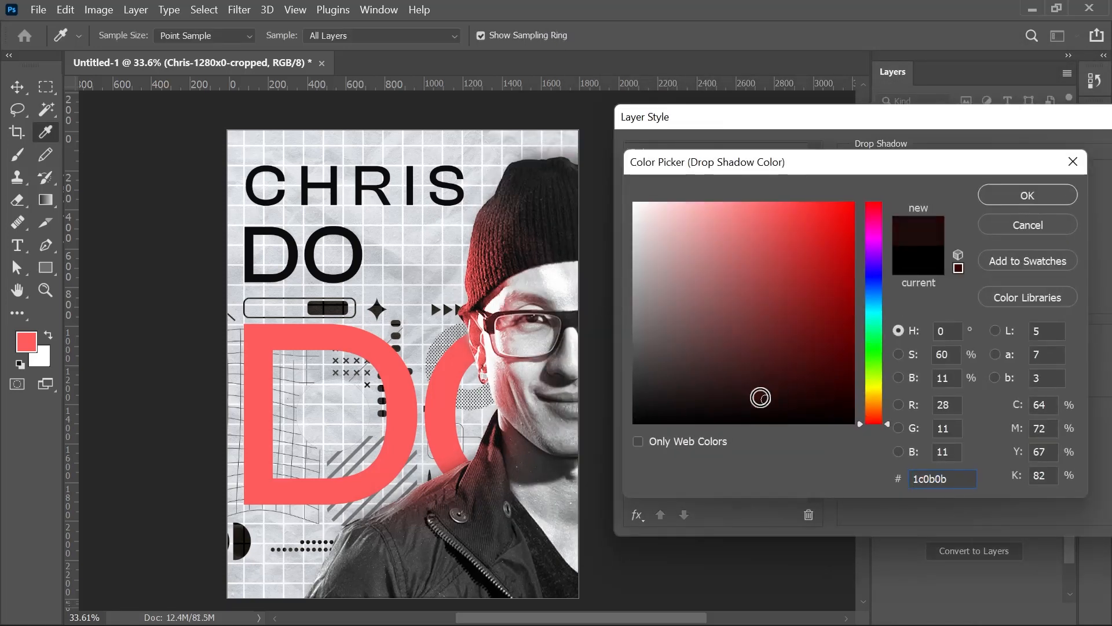
click(987, 200)
drag(724, 117, 447, 155)
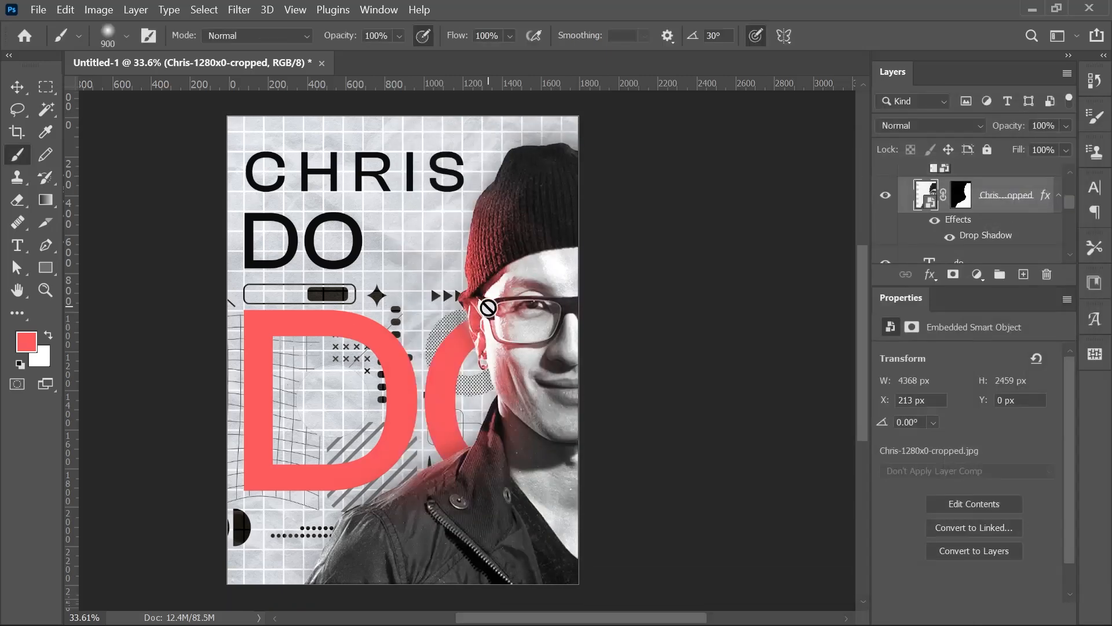
Duplicate the small CHRIS DO title, offset the copy slightly down and right, and set its blend mode to Divide.
scroll(954, 220, up, 2)
scroll(955, 221, down, 1)
click(929, 185)
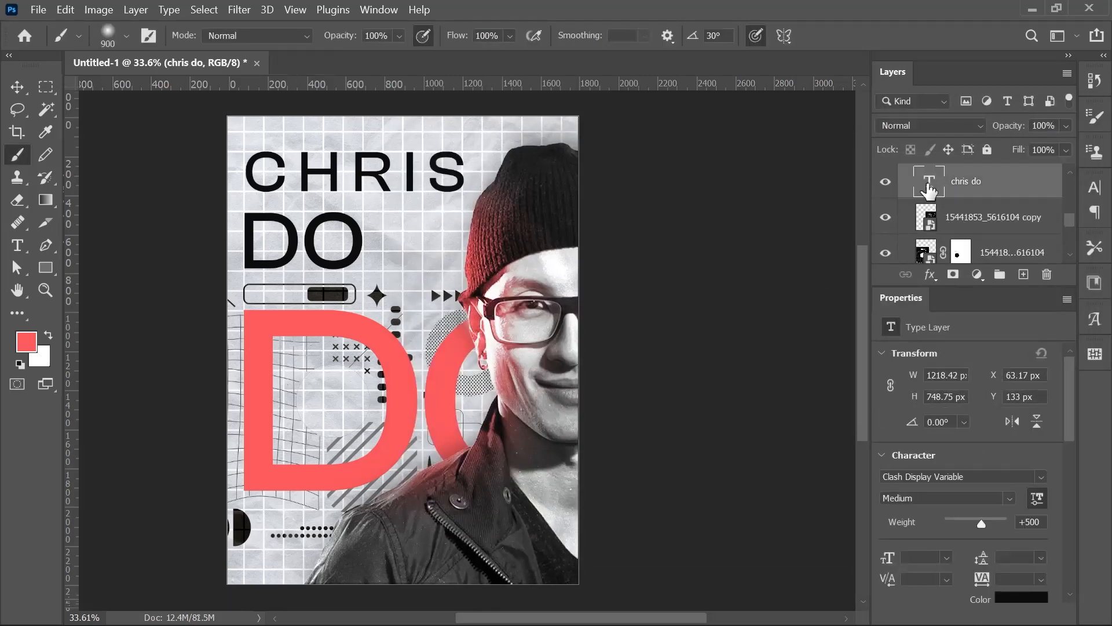
click(26, 90)
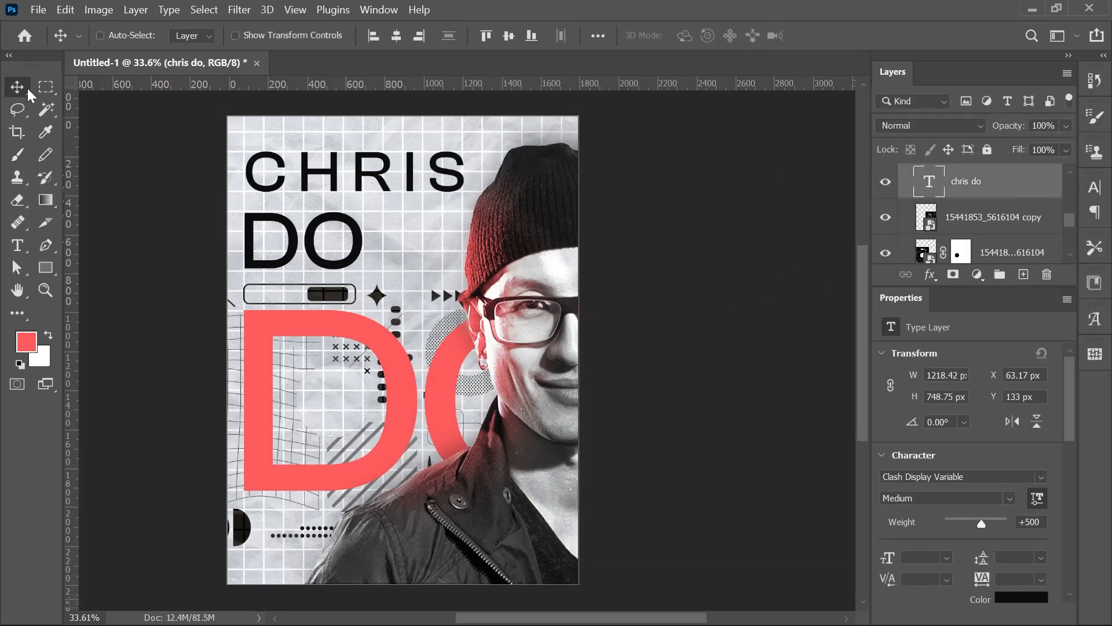
drag(366, 163, 378, 172)
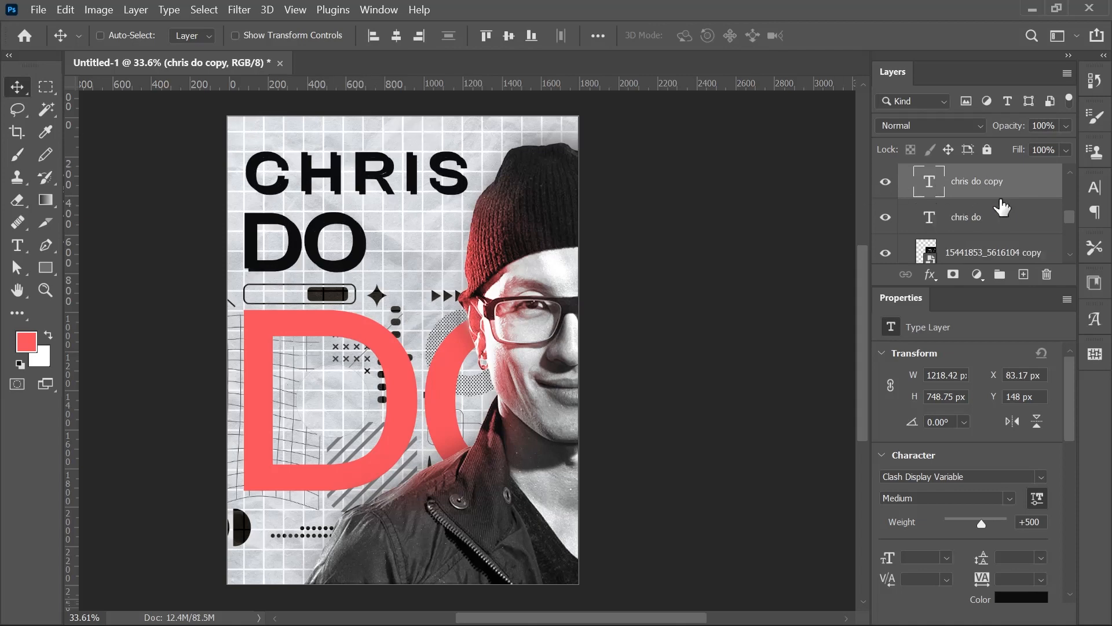
click(930, 126)
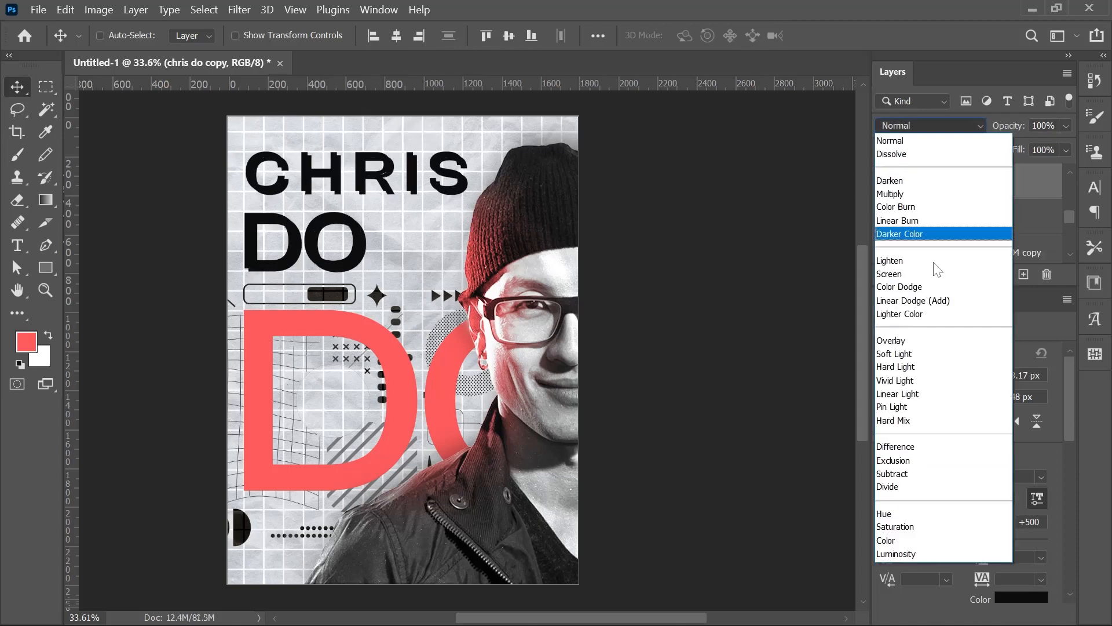
click(955, 491)
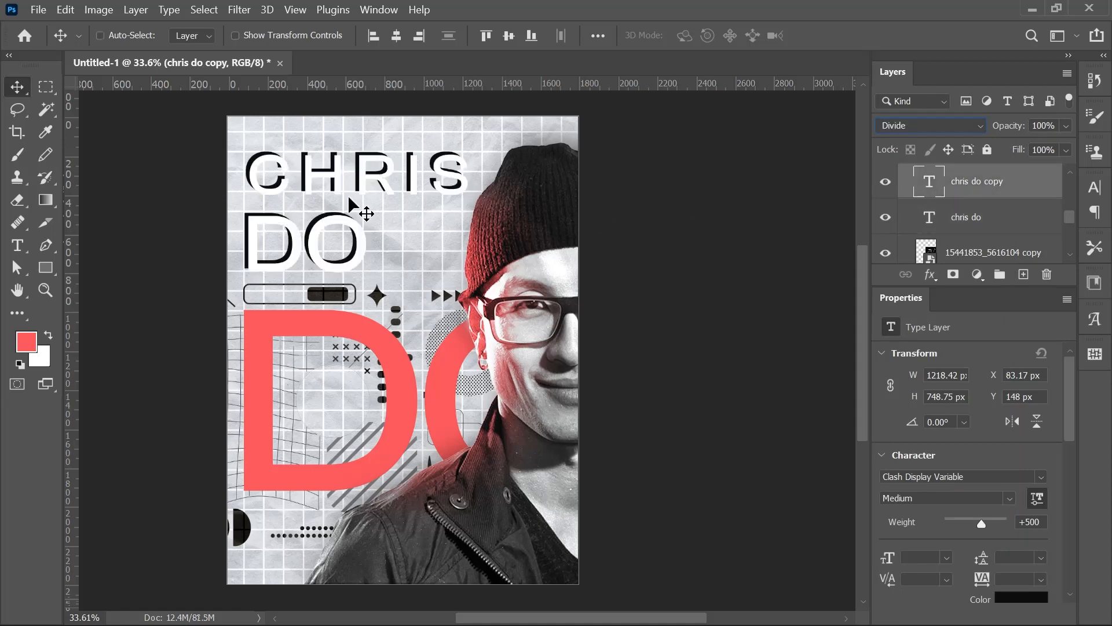
Nudge the white title copy up and left of the black original, to X 53.17 px and Y 117 px.
drag(357, 184, 357, 181)
key(shift+Left)
key(shift+Left)
key(shift+Up)
key(shift+Right)
key(shift+Right)
key(shift+Up)
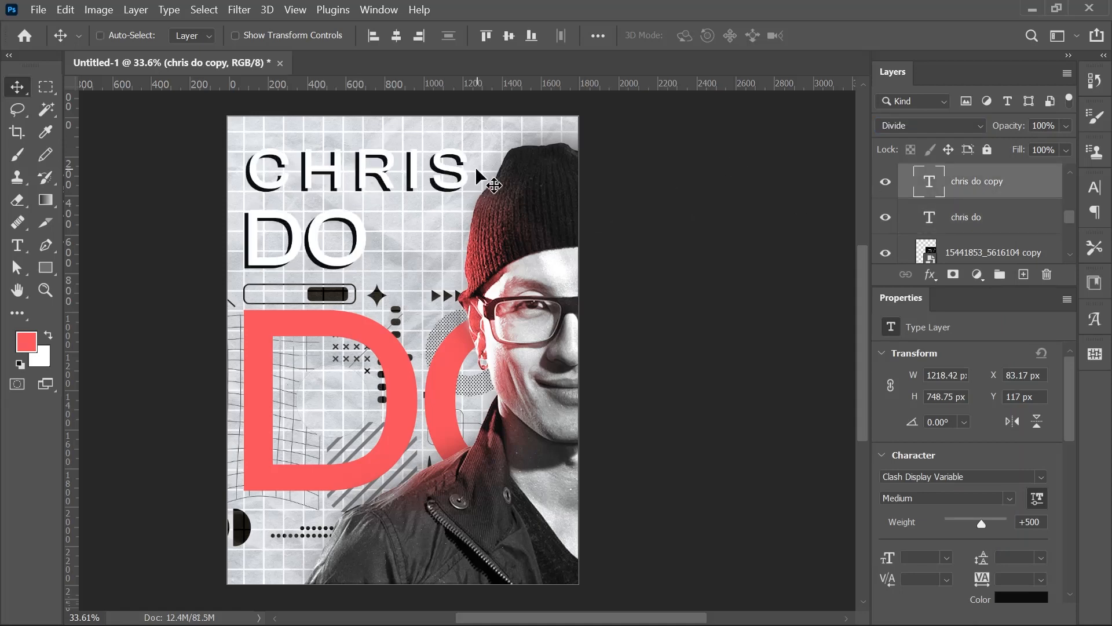
key(shift+Left)
key(shift+Left)
Add a 2 px black inside stroke at 100% opacity to the title copy.
click(930, 274)
click(945, 335)
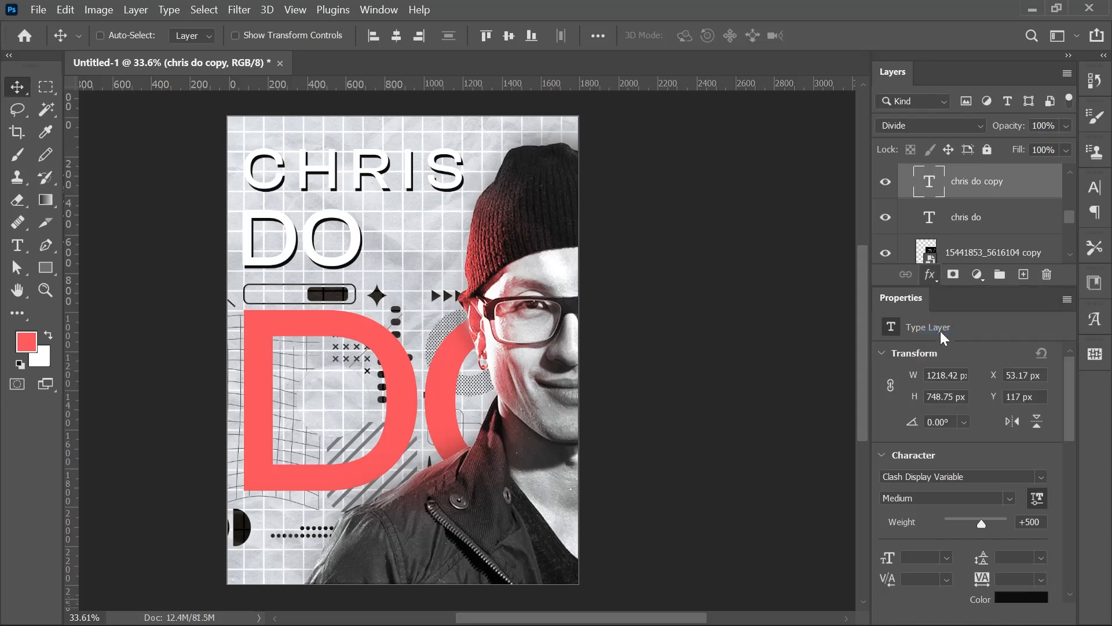
click(690, 348)
drag(657, 383, 616, 414)
key(Return)
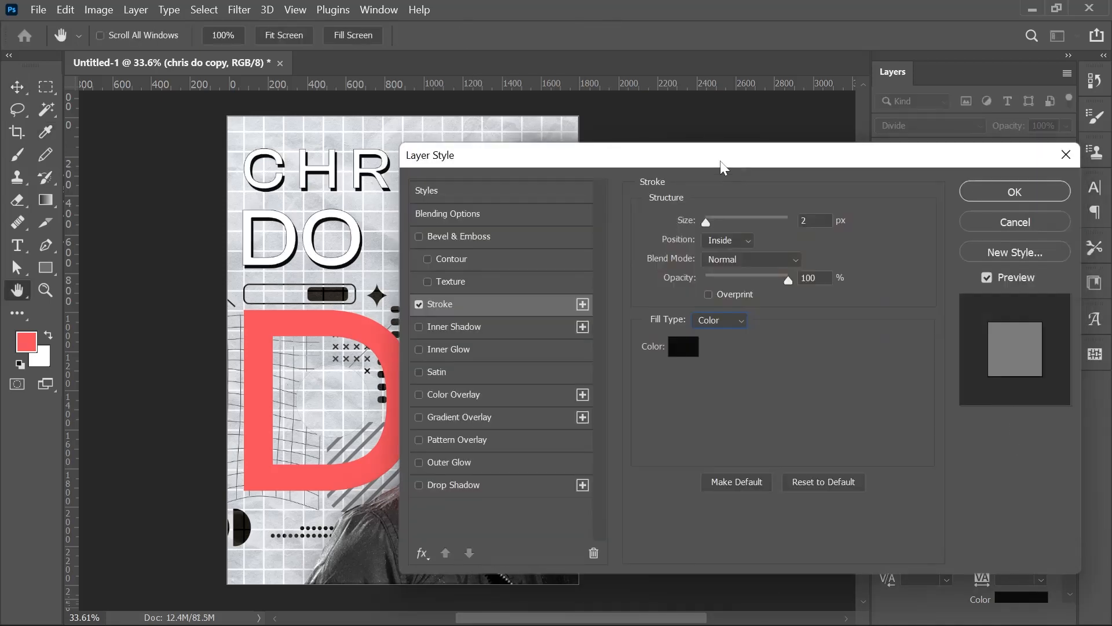
mouse_move(722, 163)
mouse_down()
mouse_move(770, 157)
mouse_move(744, 161)
mouse_up()
click(1023, 196)
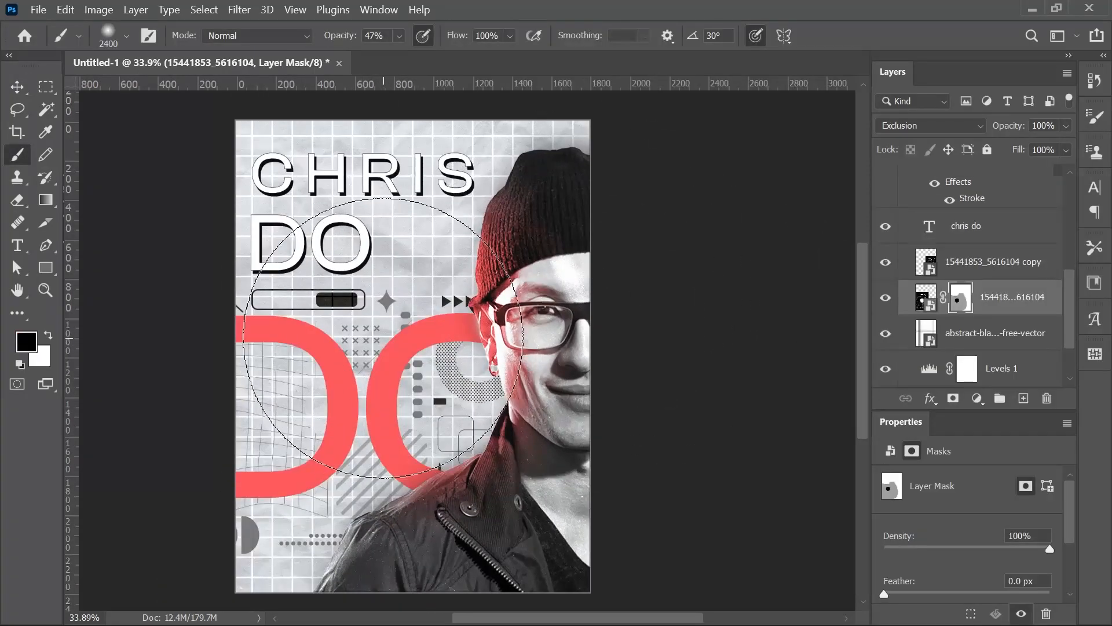
Add a center-sourced inner glow to the large coral DO with 61% opacity, 57% choke and 32 px size.
scroll(933, 248, up, 3)
click(933, 245)
click(931, 399)
click(950, 490)
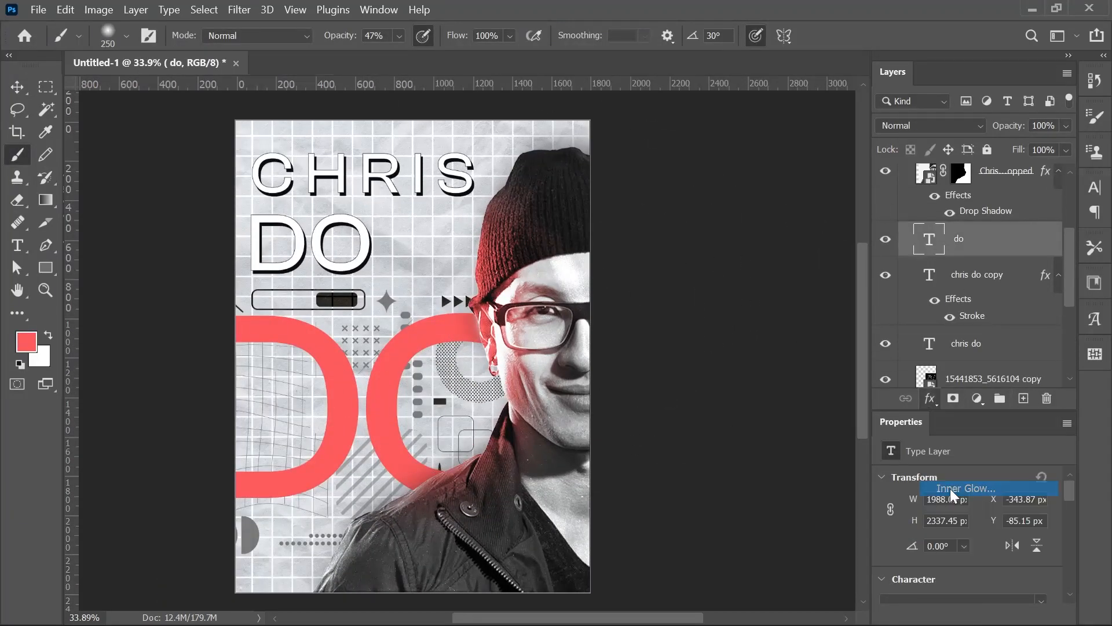
drag(731, 390, 733, 389)
drag(729, 371, 754, 388)
drag(984, 327, 975, 328)
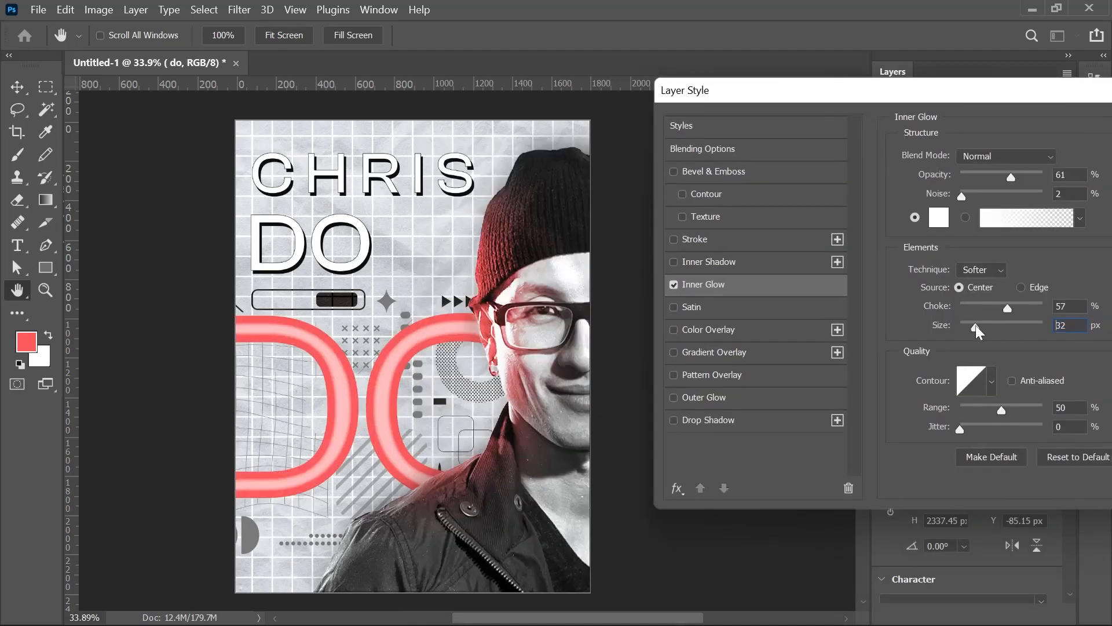
Recolor the large DO's inner glow to a light red, increase its size and noise, and apply it.
click(938, 218)
drag(756, 209, 731, 197)
click(1027, 195)
drag(977, 327, 990, 326)
drag(960, 196, 1003, 195)
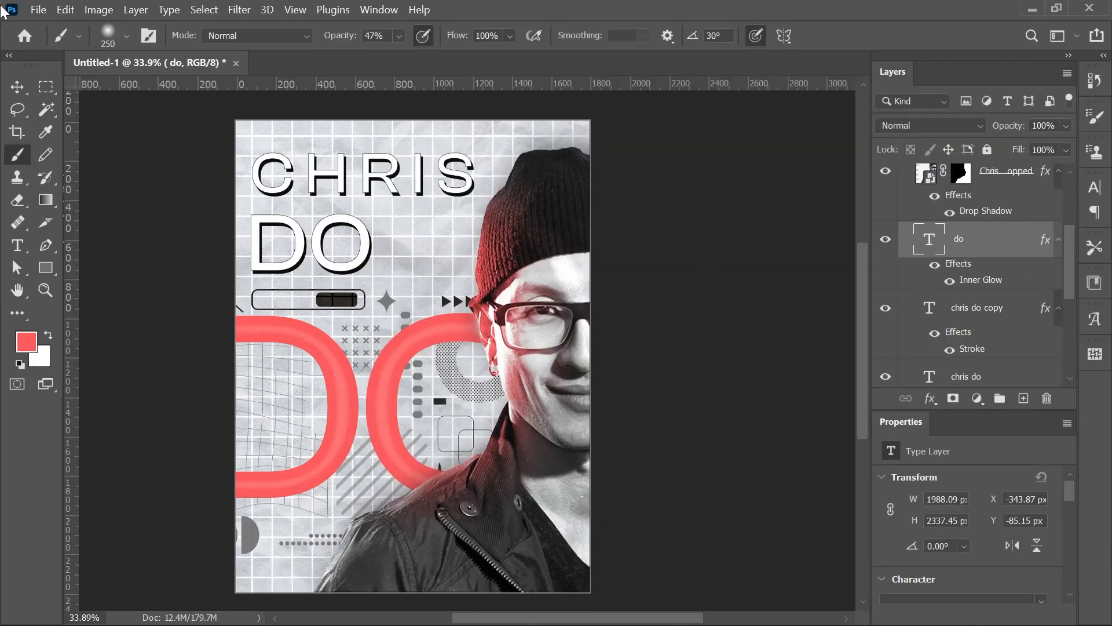
Scale down the portrait together with its clipped layers and position it at the poster's lower right.
scroll(520, 364, up, 3)
scroll(683, 325, down, 3)
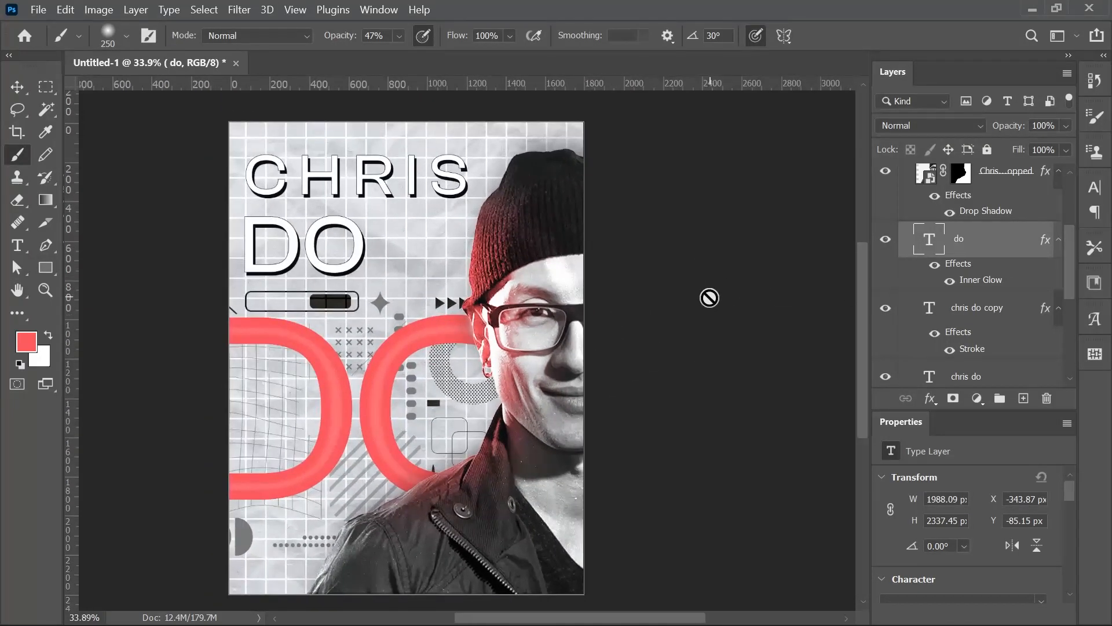
scroll(927, 310, up, 3)
click(926, 310)
shift+click(940, 209)
key(ctrl+t)
drag(699, 124, 667, 222)
drag(554, 407, 561, 432)
key(Return)
Enlarge the two clipped paper textures to about 112% so they cover the portrait.
click(955, 278)
shift+click(945, 239)
key(ctrl+t)
drag(352, 411, 323, 420)
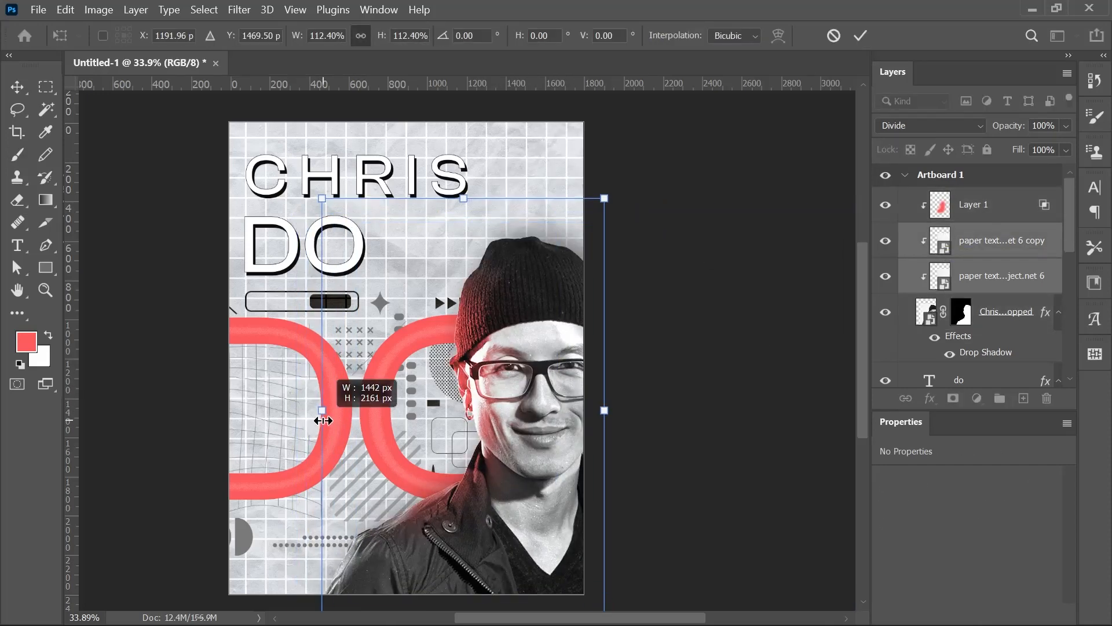
key(Return)
Move both small CHRIS DO title layers together slightly to the right.
scroll(950, 266, down, 4)
click(985, 194)
click(999, 264)
shift+click(991, 329)
click(17, 87)
drag(388, 183, 408, 183)
Shift the original graphics layer right so its bar aligns with the moved title.
scroll(985, 290, down, 3)
click(1005, 308)
drag(381, 320, 403, 319)
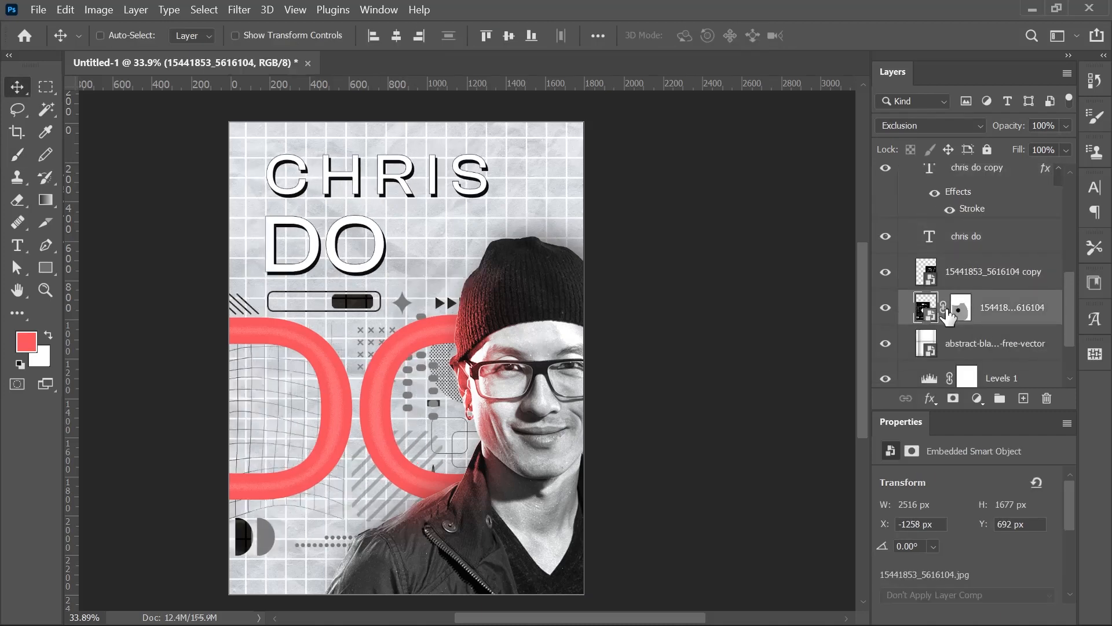
On the graphics layer's mask, paint out the edge stripes, the star and the half circles with a 100% opacity black brush.
click(956, 310)
key(b)
key(0)
drag(234, 298, 244, 308)
drag(425, 319, 404, 303)
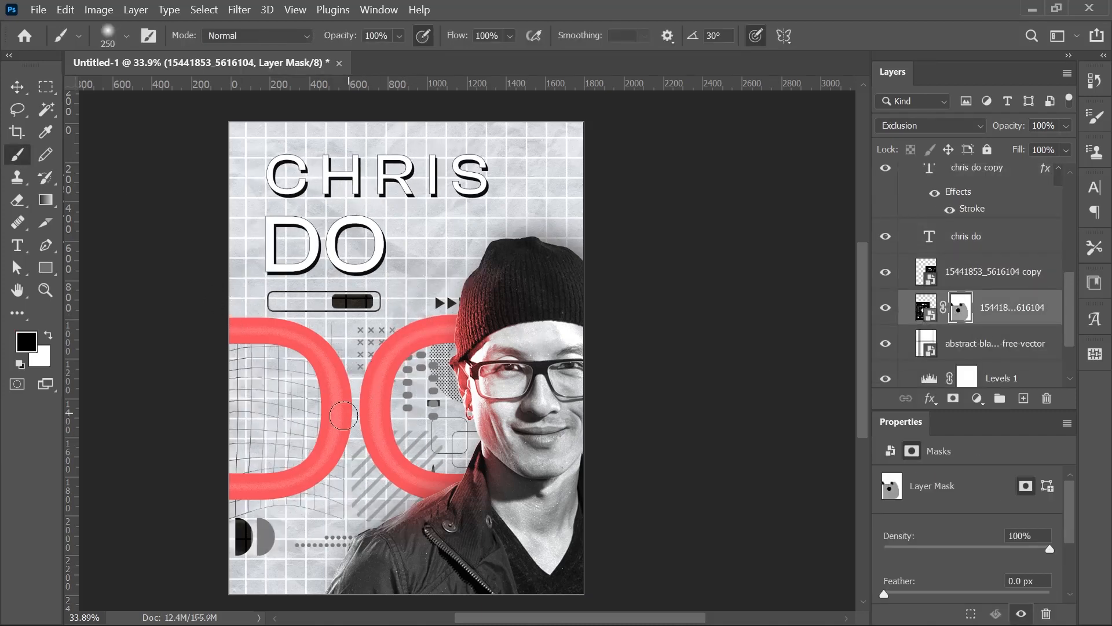
key(bracketright)
key(bracketright)
drag(239, 534, 260, 538)
Mask out the warped grid inside the large D using a much larger brush.
key(bracketright)
key(bracketright)
key(bracketright)
key(bracketright)
key(bracketright)
key(bracketright)
key(bracketright)
key(bracketright)
drag(240, 459, 243, 443)
Mask out the diagonal stripes and the x marks between the large D and O with a smaller brush.
key(bracketleft)
key(bracketleft)
key(bracketleft)
key(bracketleft)
key(bracketleft)
key(bracketleft)
key(bracketleft)
key(bracketleft)
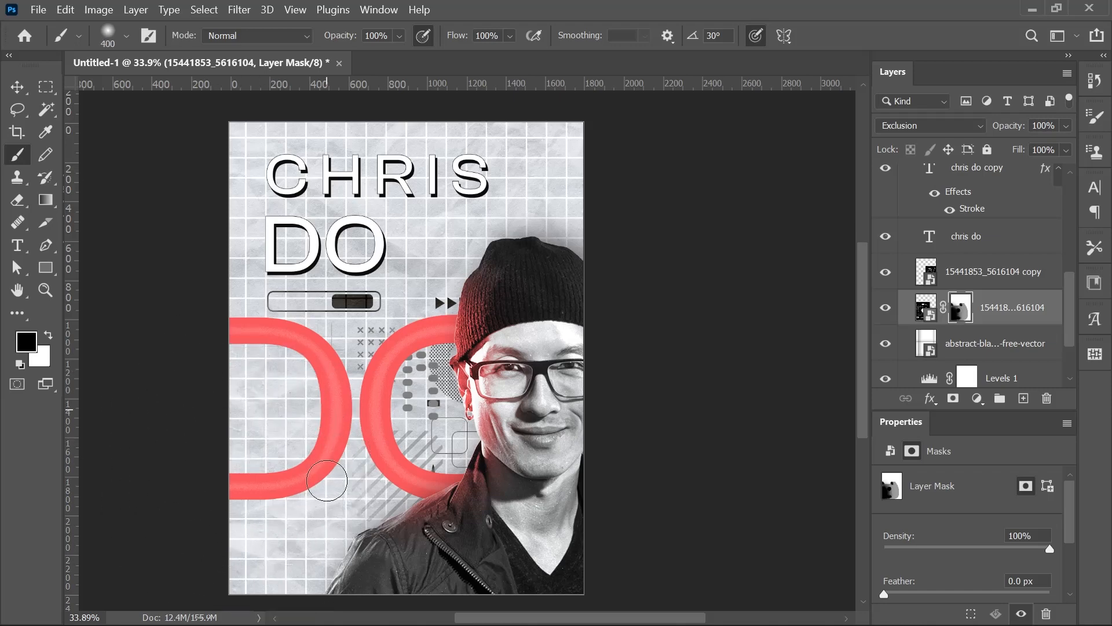
drag(372, 517, 387, 507)
drag(360, 365, 387, 346)
Add a mask to the graphics copy and fade its shapes around the portrait's face with a soft 1200 px brush.
key(bracketright)
key(bracketright)
key(bracketright)
key(bracketright)
key(bracketright)
key(bracketright)
key(bracketright)
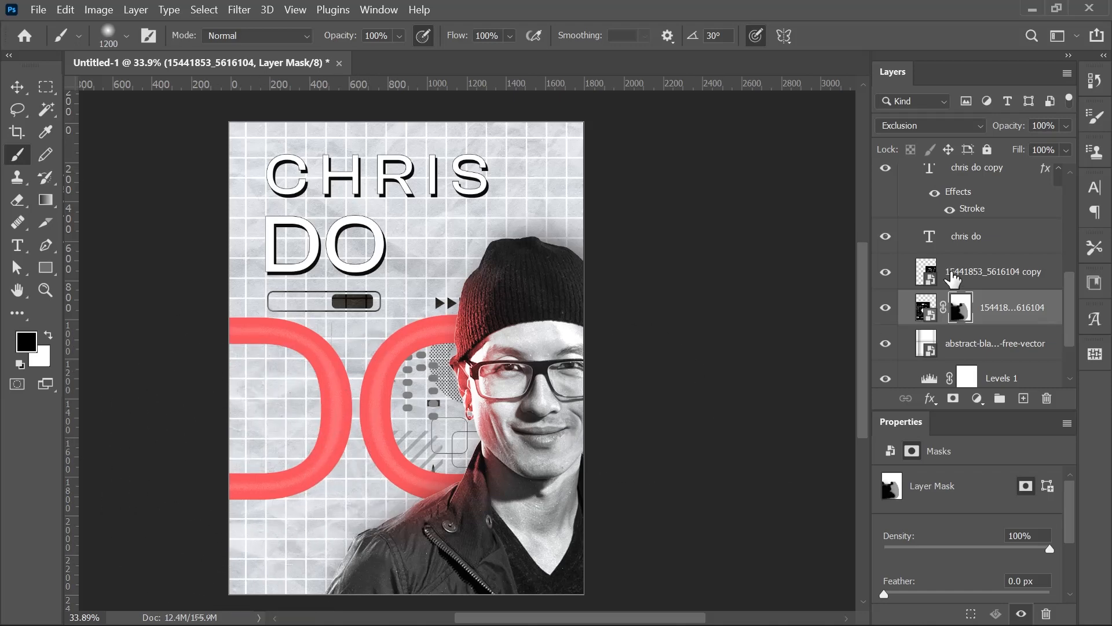
click(952, 275)
click(953, 398)
drag(485, 418, 488, 409)
Move the original graphics layer slightly down so the bar sits farther below the title.
click(926, 308)
key(v)
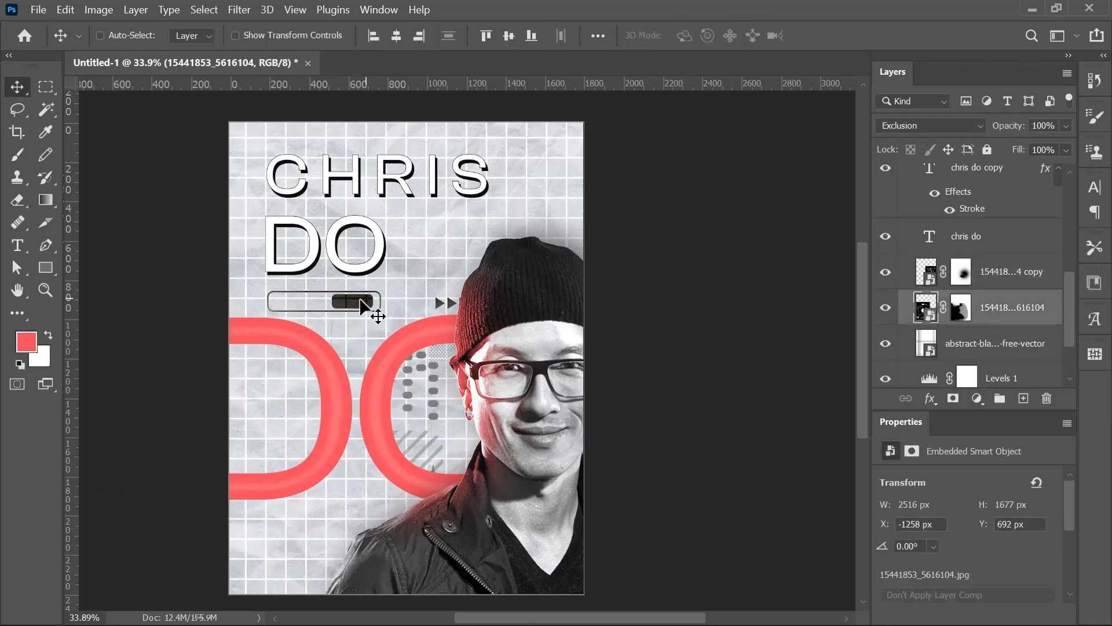
drag(360, 299, 360, 306)
Move the large coral DO text down to Y 20.85 px.
scroll(955, 243, up, 3)
click(956, 200)
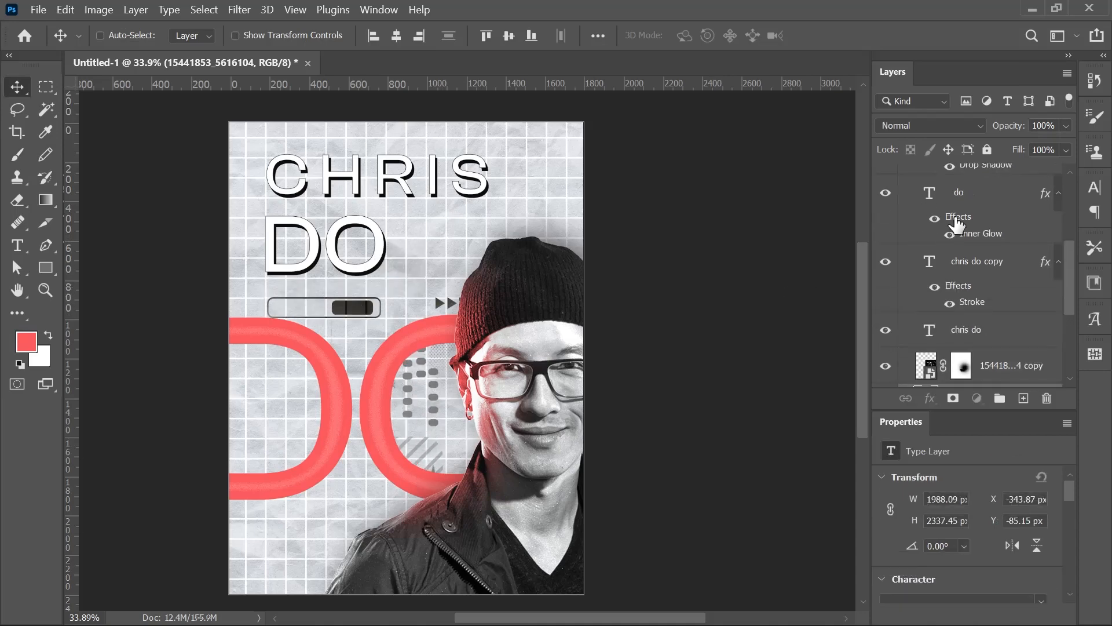
drag(393, 363, 392, 384)
scroll(603, 385, down, 2)
scroll(597, 373, up, 1)
scroll(580, 356, down, 2)
scroll(576, 347, up, 2)
scroll(568, 329, down, 1)
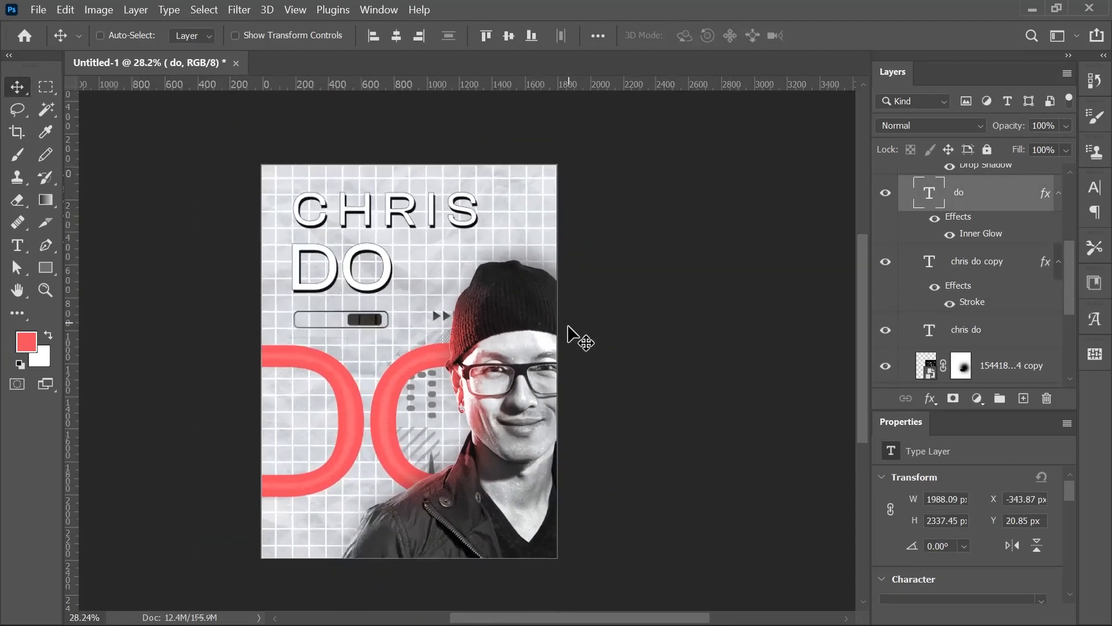
Add a new layer above the other artwork and paint a soft coral glow across the poster with a 1900 px brush.
scroll(568, 327, up, 2)
scroll(1017, 279, up, 10)
click(1005, 205)
click(1024, 398)
key(b)
drag(234, 124, 213, 194)
key(ctrl+z)
click(269, 382)
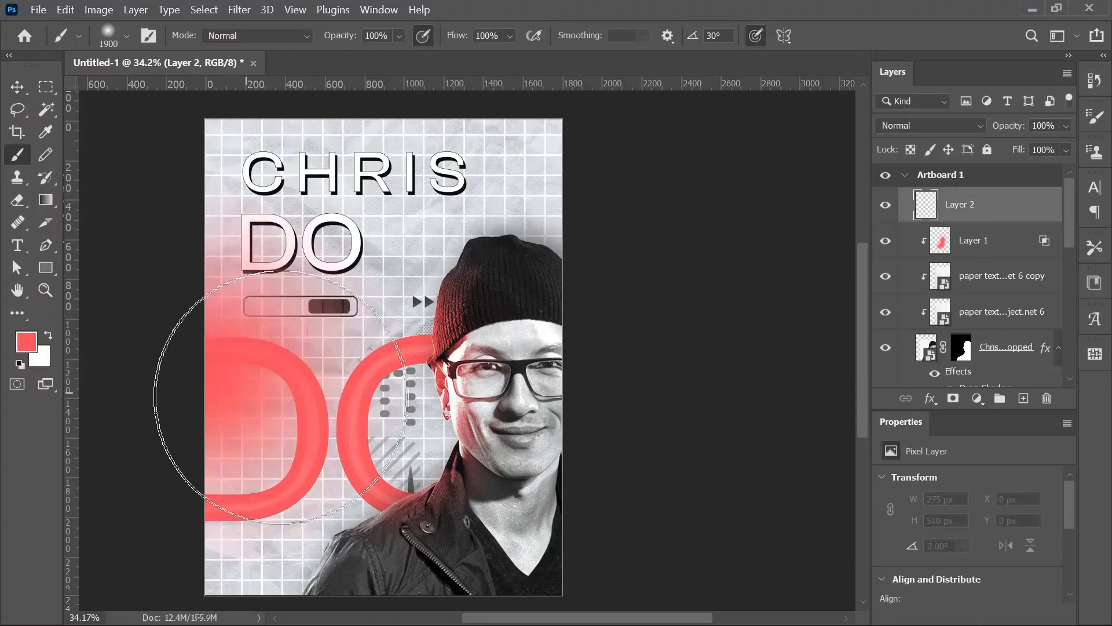
Set the coral glow layer to Soft Light at 12% opacity and make the foreground colour black.
click(931, 125)
click(895, 353)
click(1066, 125)
drag(1067, 144, 997, 150)
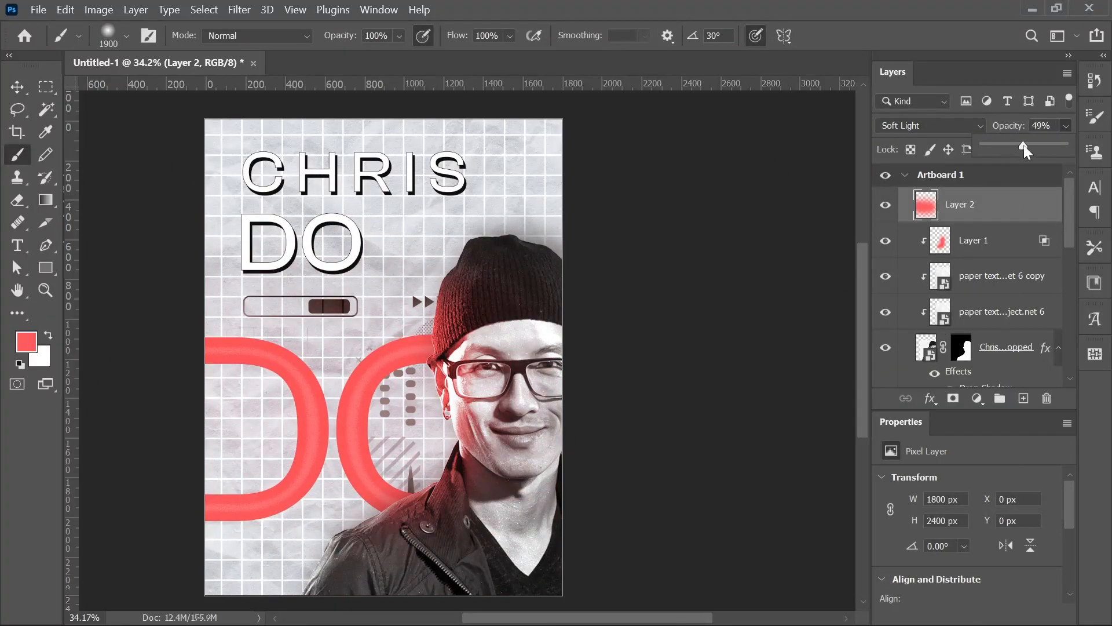
click(26, 341)
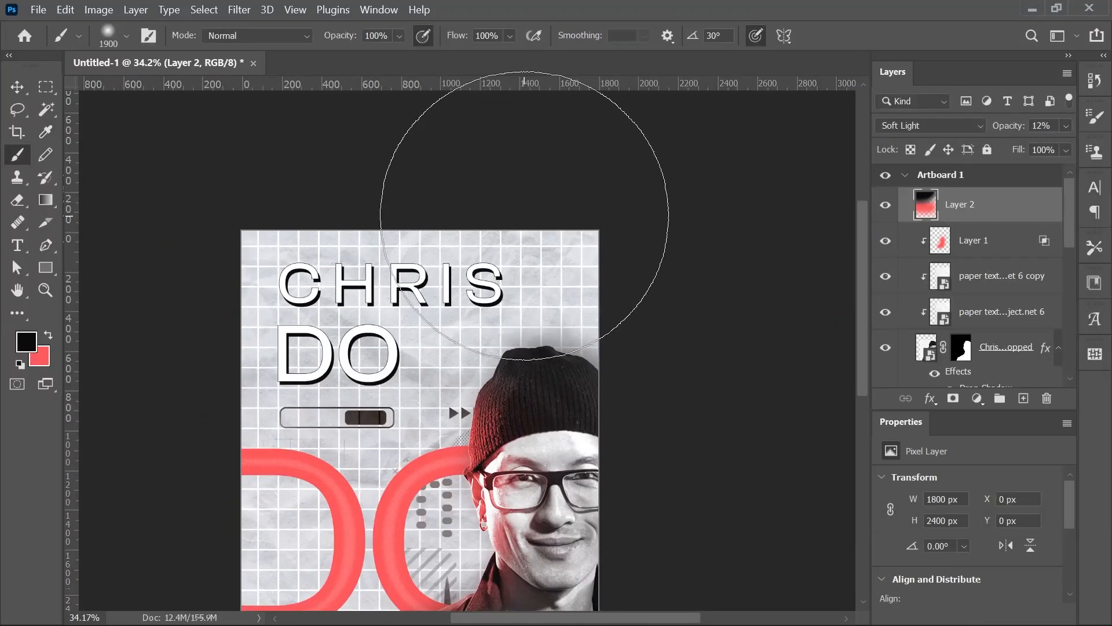
scroll(524, 220, down, 3)
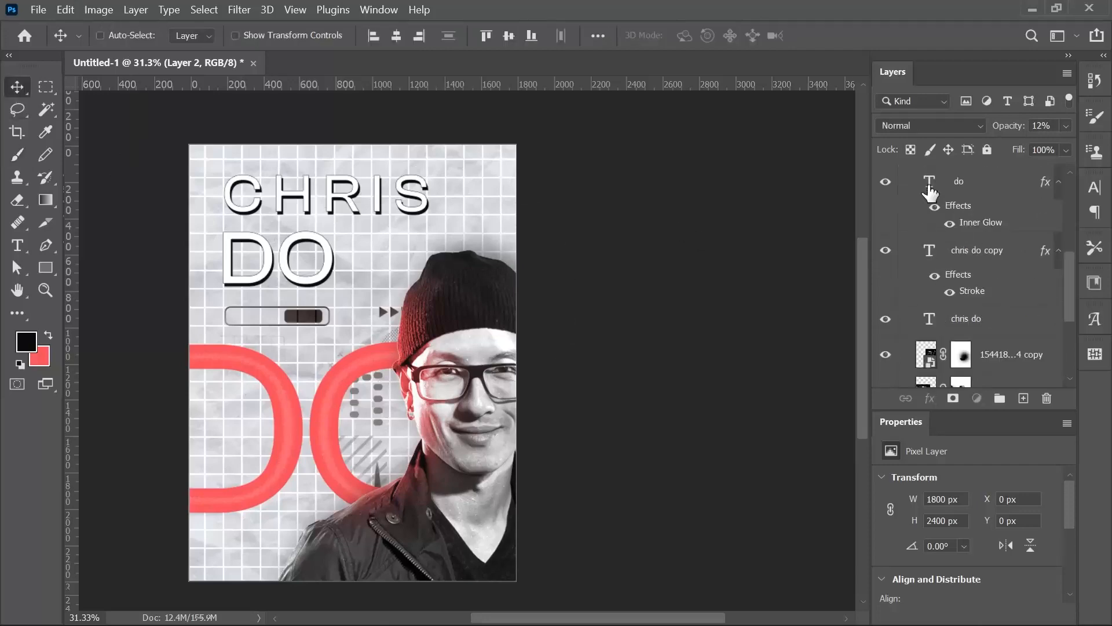
click(929, 398)
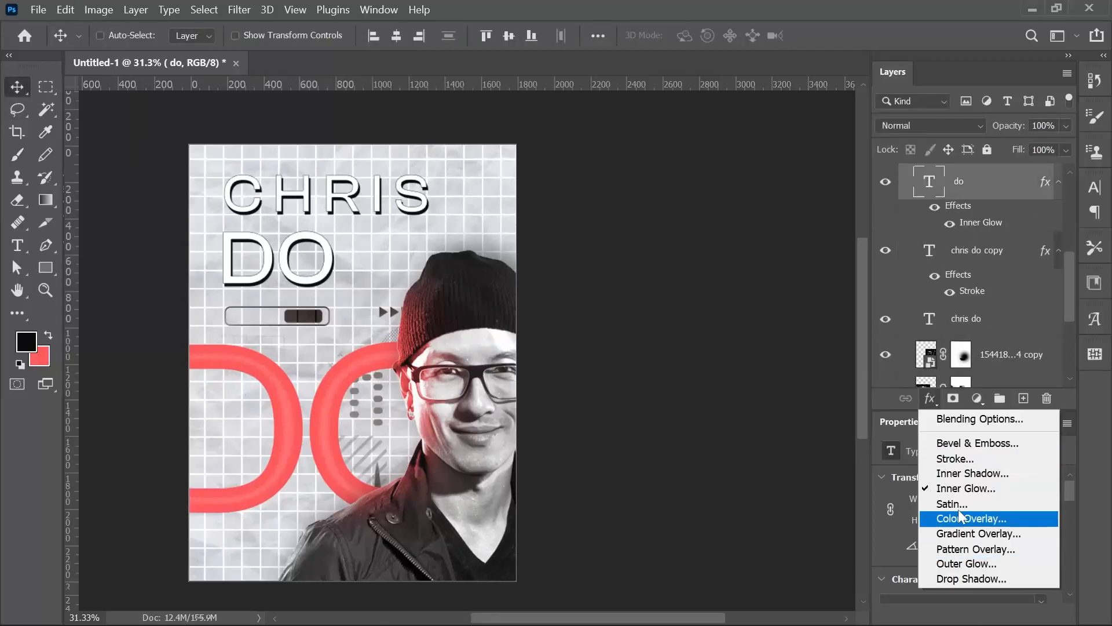
click(973, 243)
drag(578, 148, 790, 125)
click(1070, 207)
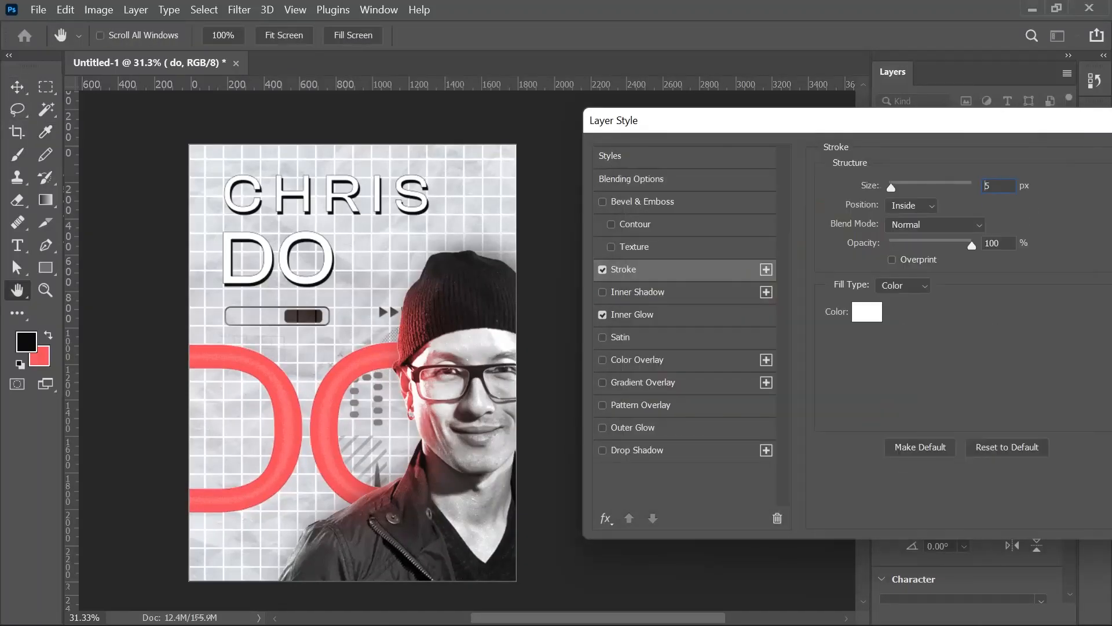
key(shift+Down)
drag(976, 129, 610, 170)
key(Escape)
Add a new empty layer above the coral glow layer.
drag(581, 353, 548, 357)
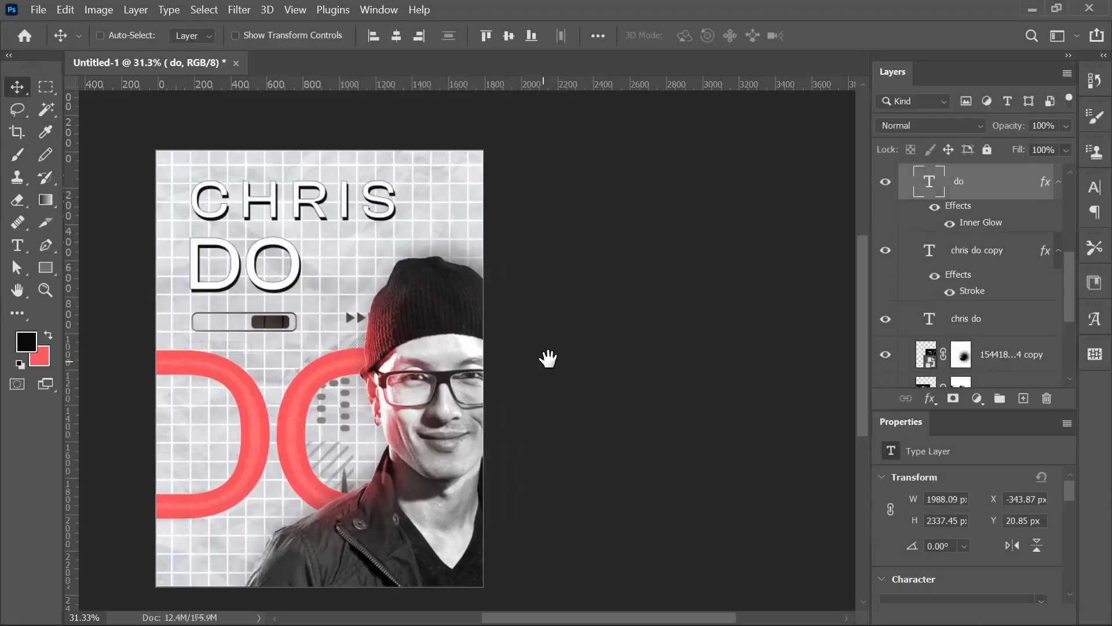
scroll(515, 324, up, 1)
drag(510, 296, 573, 288)
scroll(571, 243, down, 1)
scroll(571, 244, up, 7)
drag(428, 226, 616, 311)
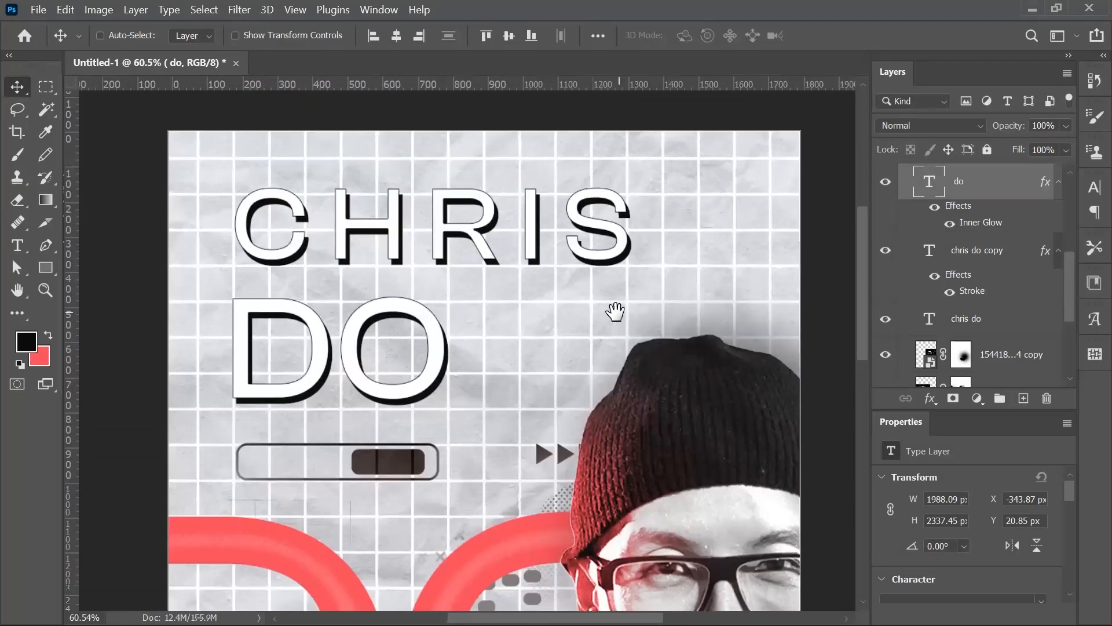
scroll(616, 311, up, 1)
scroll(988, 214, up, 5)
click(989, 214)
key(ctrl+shift+alt+n)
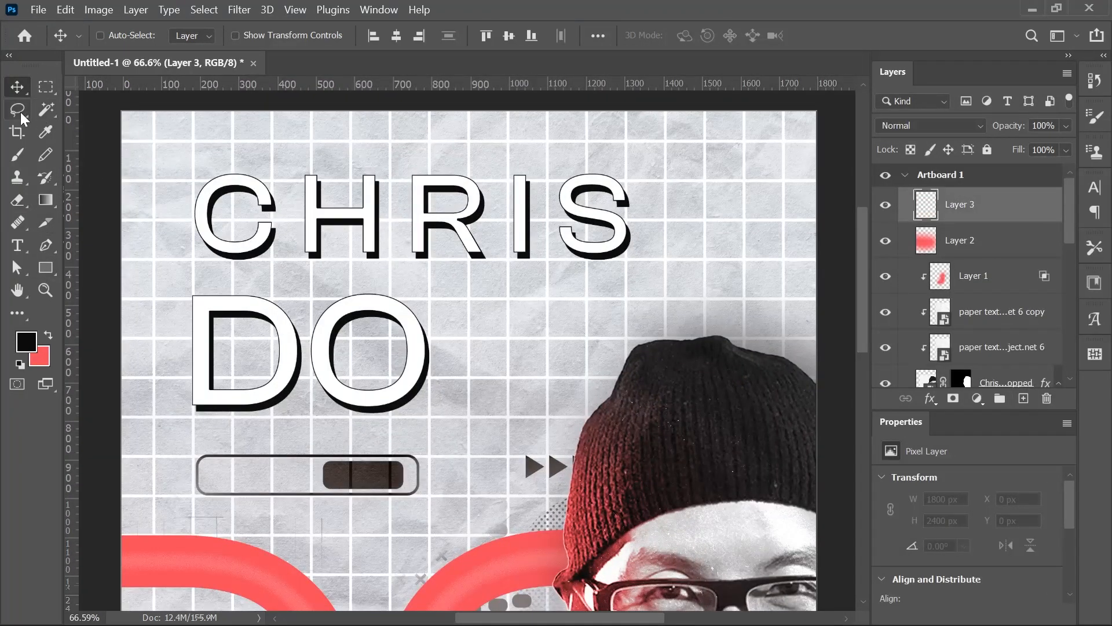
Select four grid squares around the title with a rectangular marquee feathered by 10 px.
key(m)
scroll(300, 189, up, 3)
drag(333, 227, 334, 229)
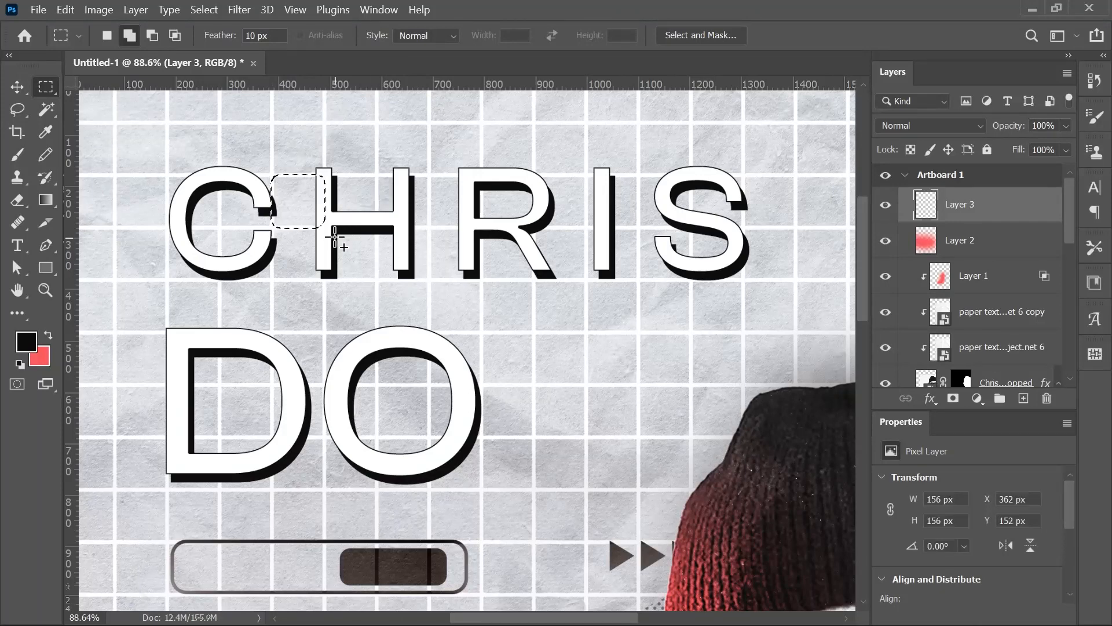
drag(274, 175, 324, 227)
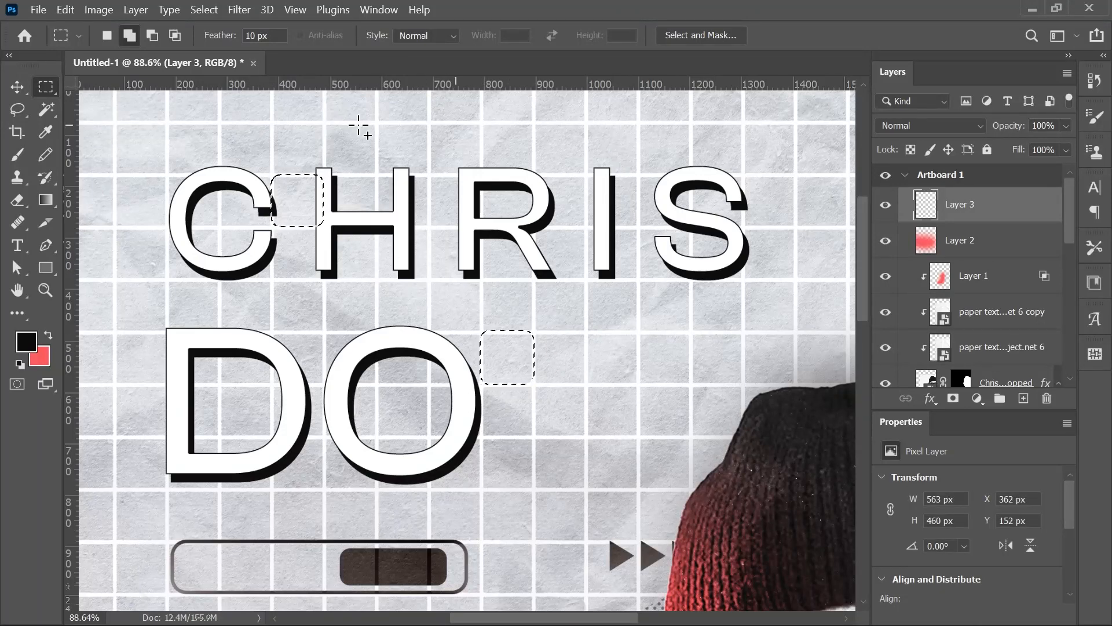
drag(116, 123, 166, 174)
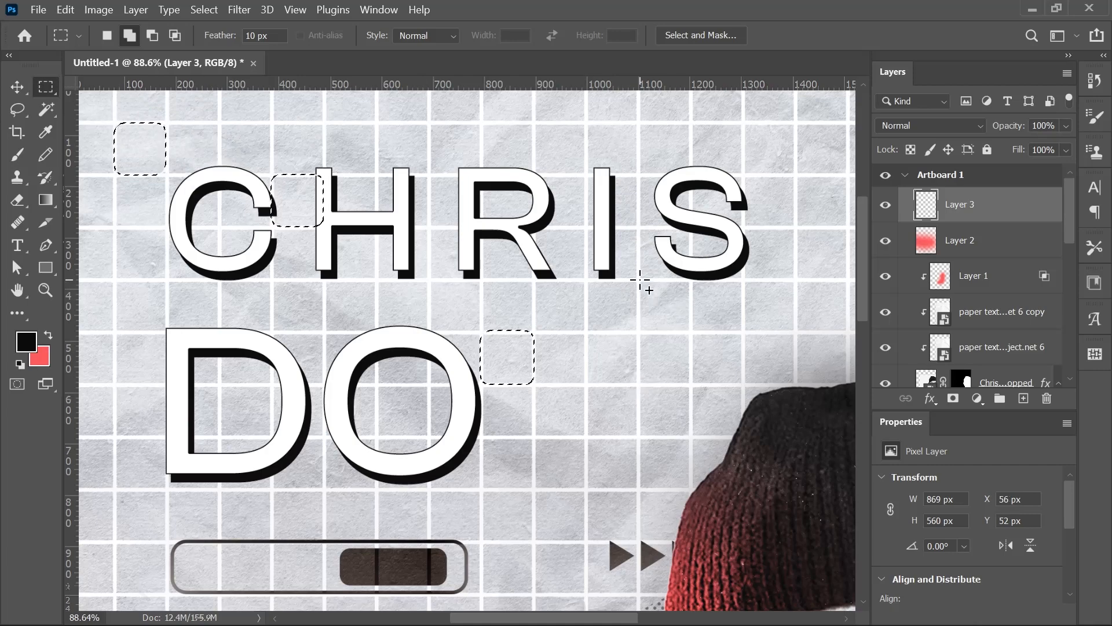
scroll(662, 235, up, 2)
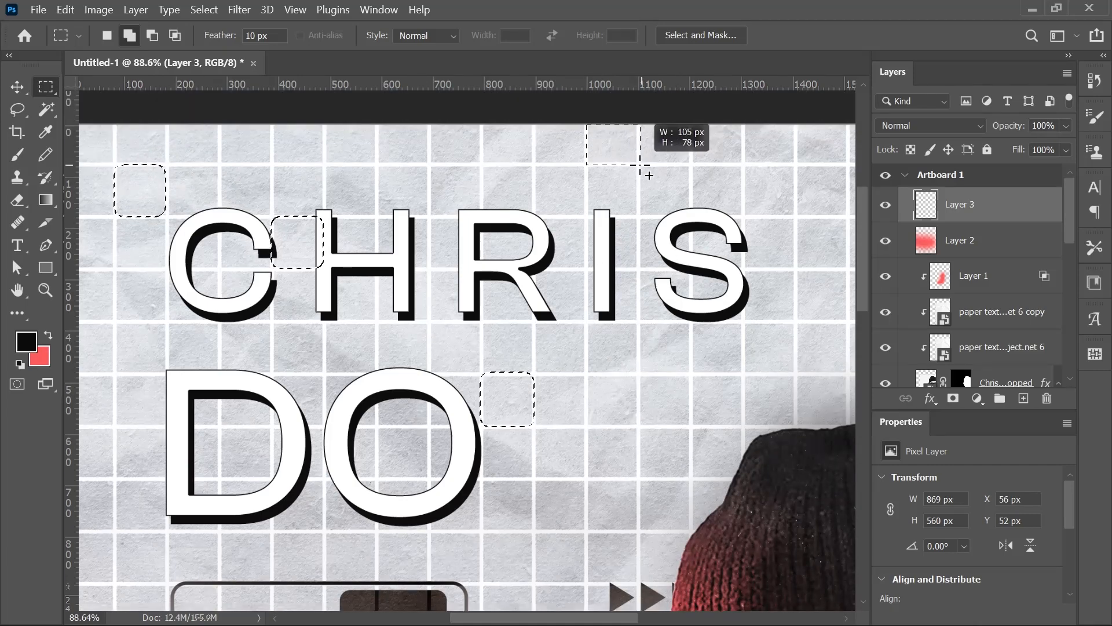
drag(640, 165, 640, 165)
Try painting the feathered square selections black, then clear them and reduce the brush to 100 px.
click(17, 155)
mouse_move(249, 226)
mouse_down()
mouse_move(382, 246)
mouse_move(487, 206)
mouse_up()
key(ctrl+z)
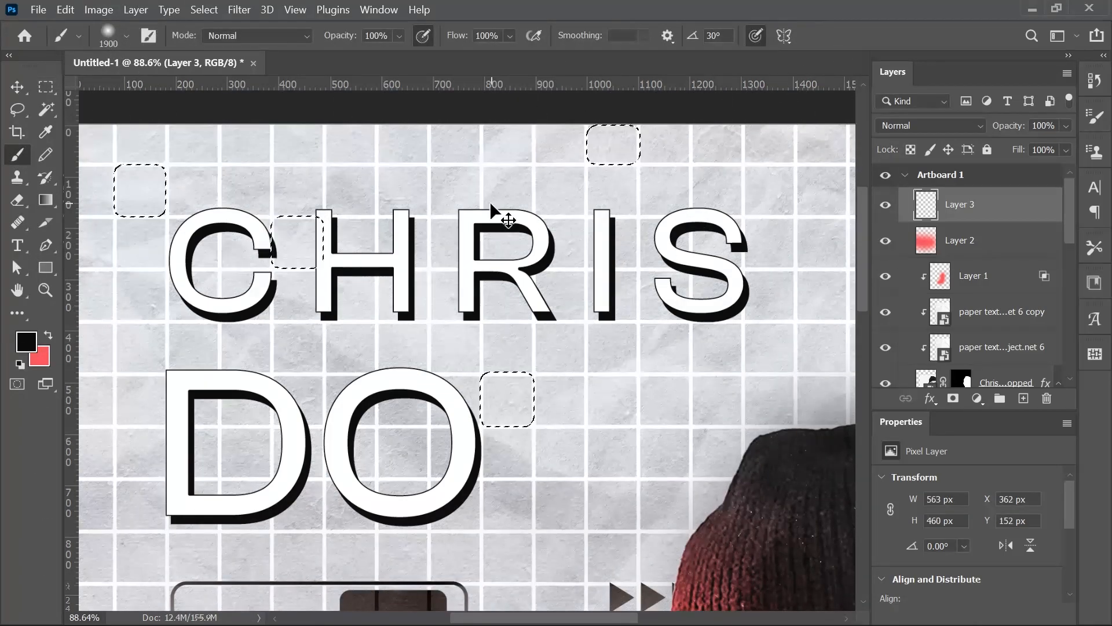
key(ctrl+d)
key(bracketleft)
key(bracketleft)
key(bracketleft)
key(bracketleft)
key(bracketleft)
key(bracketleft)
key(bracketleft)
key(bracketleft)
key(bracketleft)
key(bracketleft)
key(bracketleft)
key(bracketleft)
key(bracketleft)
key(bracketleft)
key(bracketleft)
key(bracketleft)
key(bracketleft)
key(bracketleft)
key(bracketleft)
key(bracketleft)
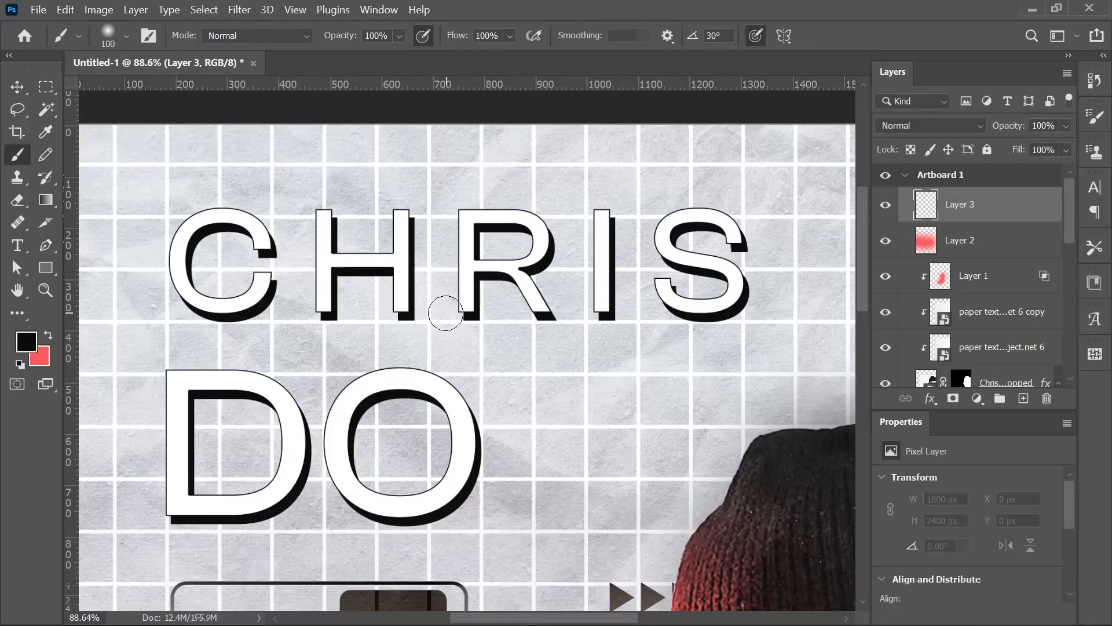
Set both the outlined white chris do text and its black shadow copy to the Semibold weight.
scroll(445, 313, down, 5)
scroll(427, 244, up, 2)
scroll(958, 293, down, 5)
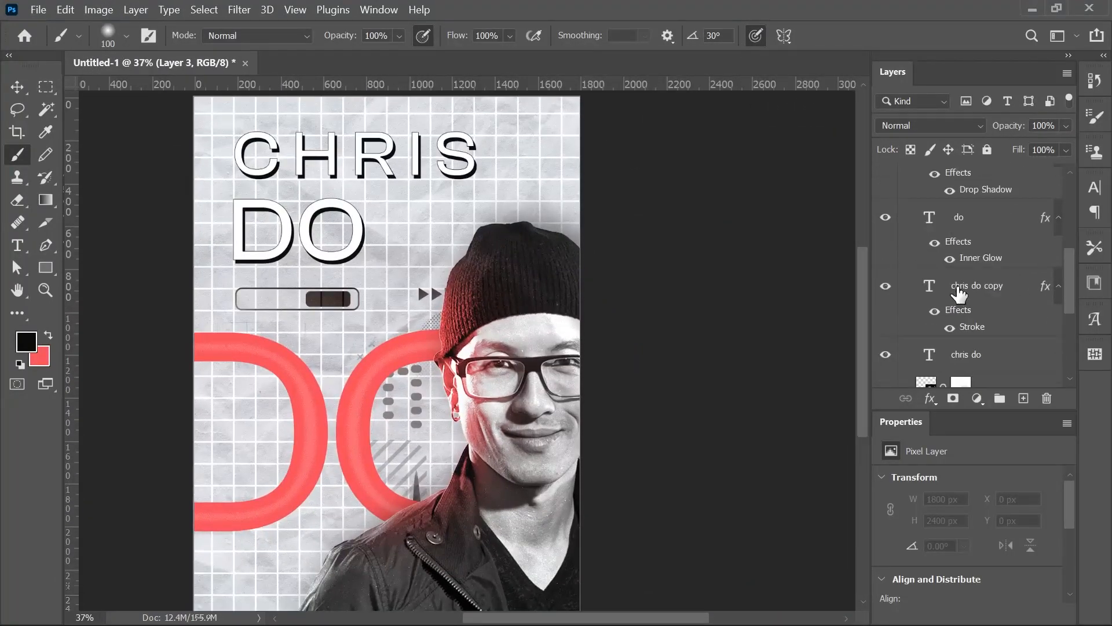
click(958, 290)
click(885, 288)
click(885, 287)
scroll(973, 492, down, 2)
click(933, 538)
click(919, 524)
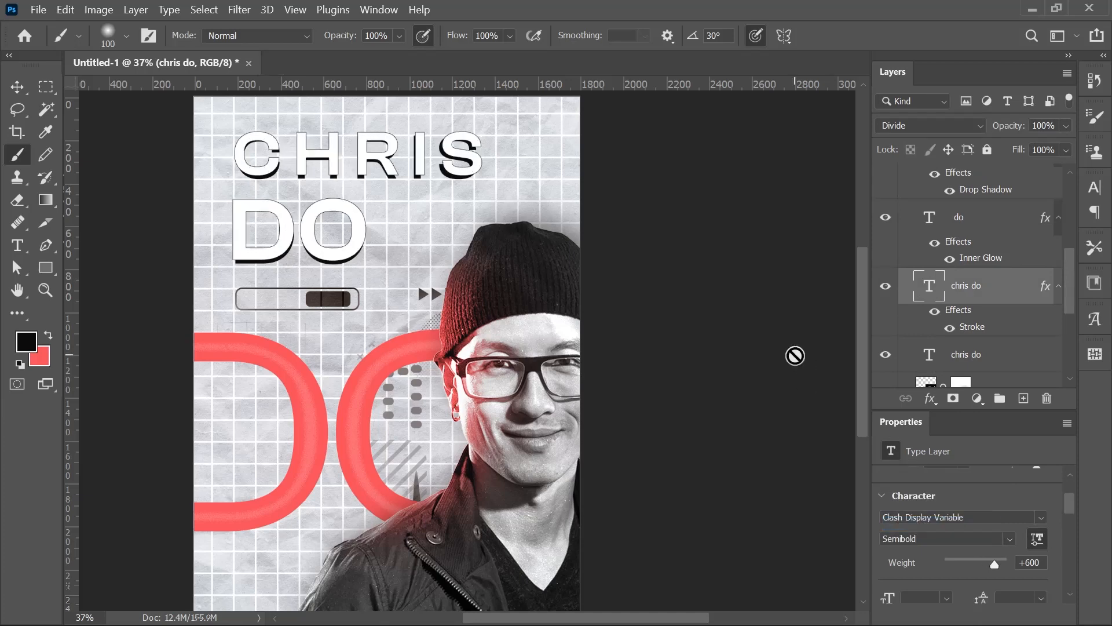
click(966, 353)
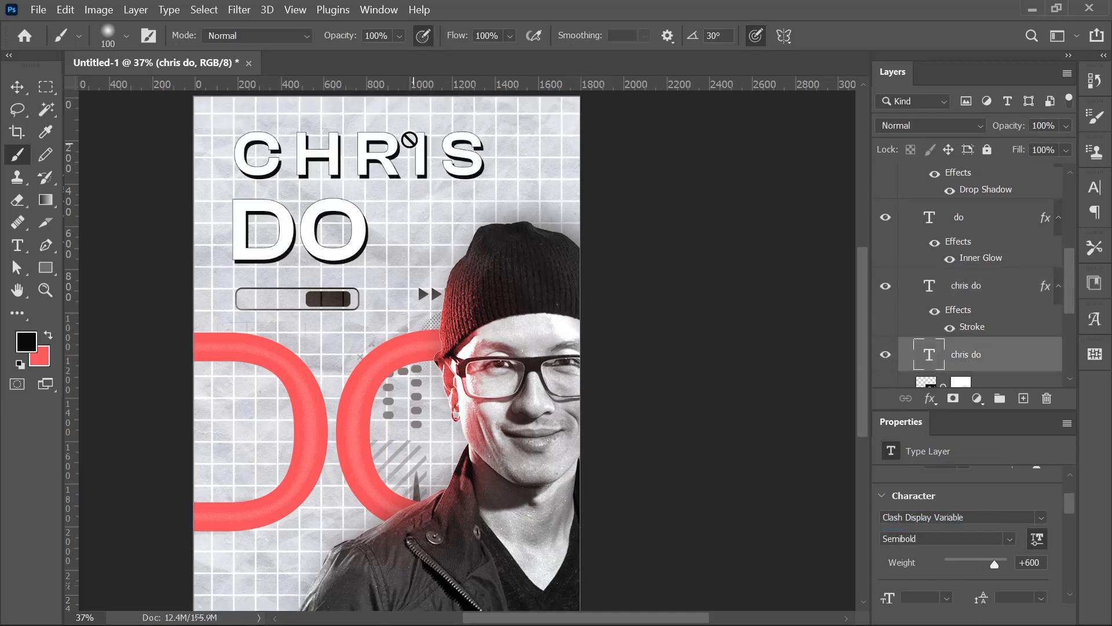
Nudge the black chris do shadow text a few pixels left and down behind the white title.
scroll(423, 180, up, 6)
drag(429, 205, 503, 318)
key(v)
scroll(467, 298, down, 4)
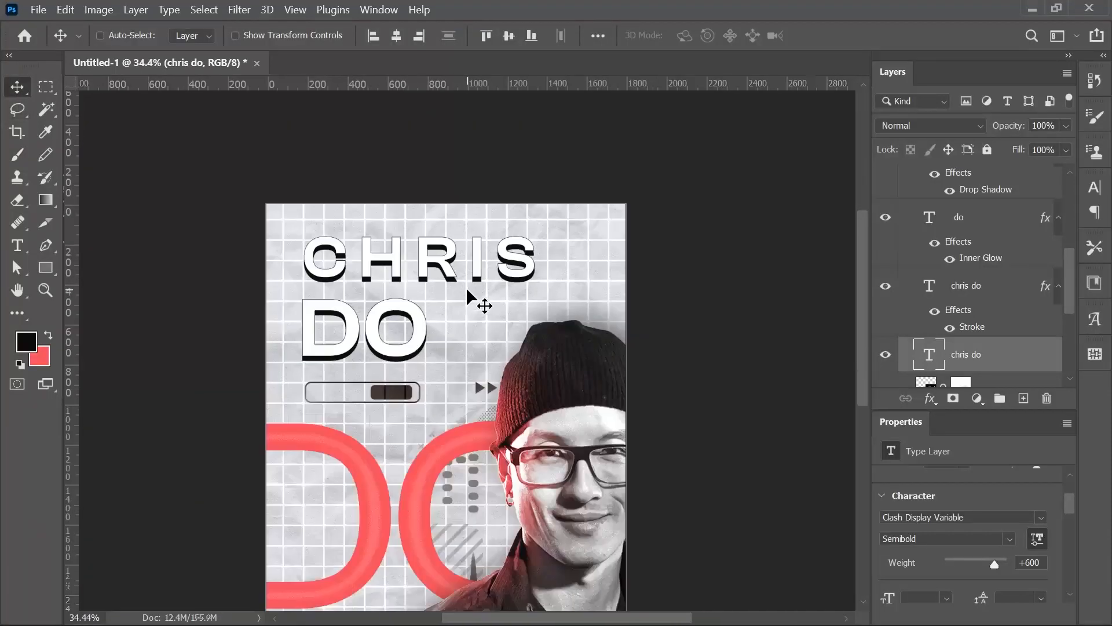
drag(457, 177, 438, 172)
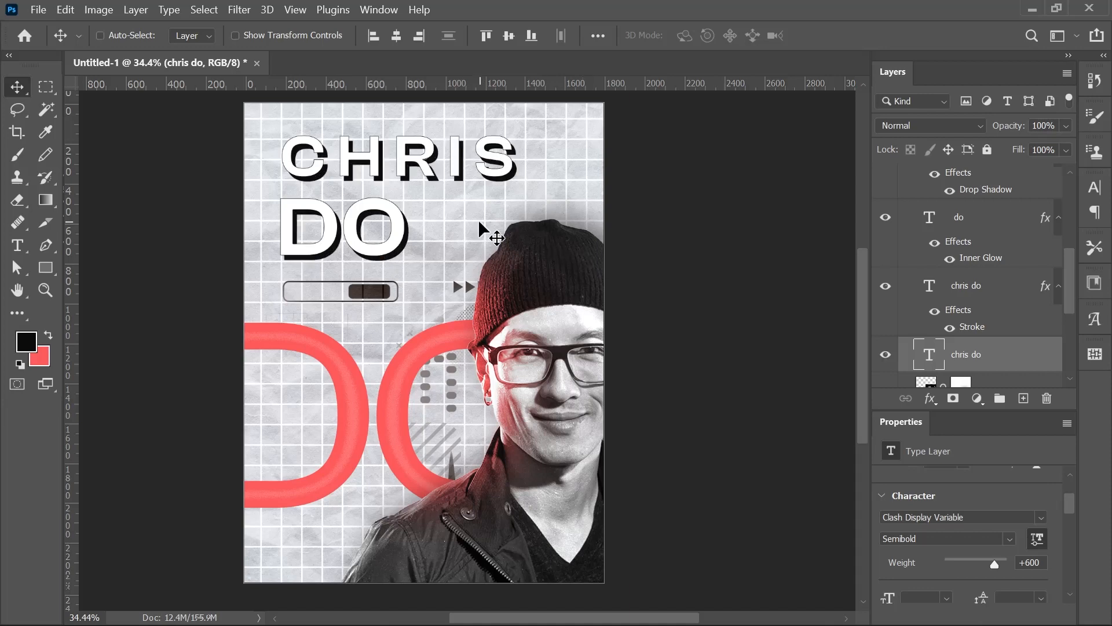
key(Left)
key(Left)
key(Left)
key(Left)
key(Down)
key(Down)
key(Down)
key(Down)
key(Down)
key(Down)
key(Down)
key(Right)
key(Right)
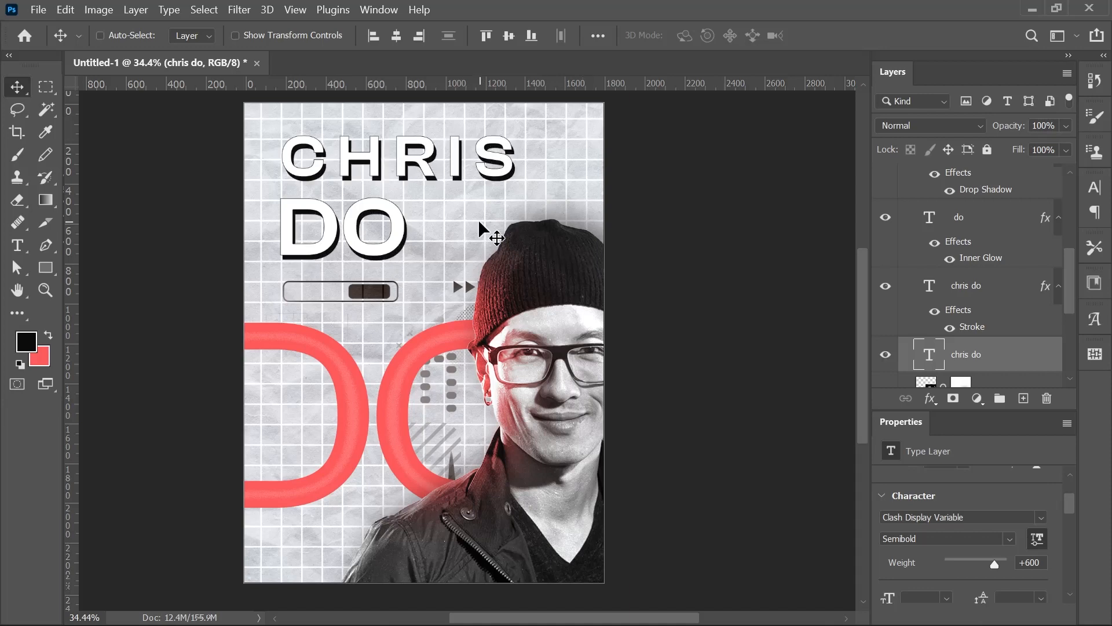
On the empty top layer, select seven grid squares around the title with an unfeathered rectangular marquee.
drag(479, 223, 421, 227)
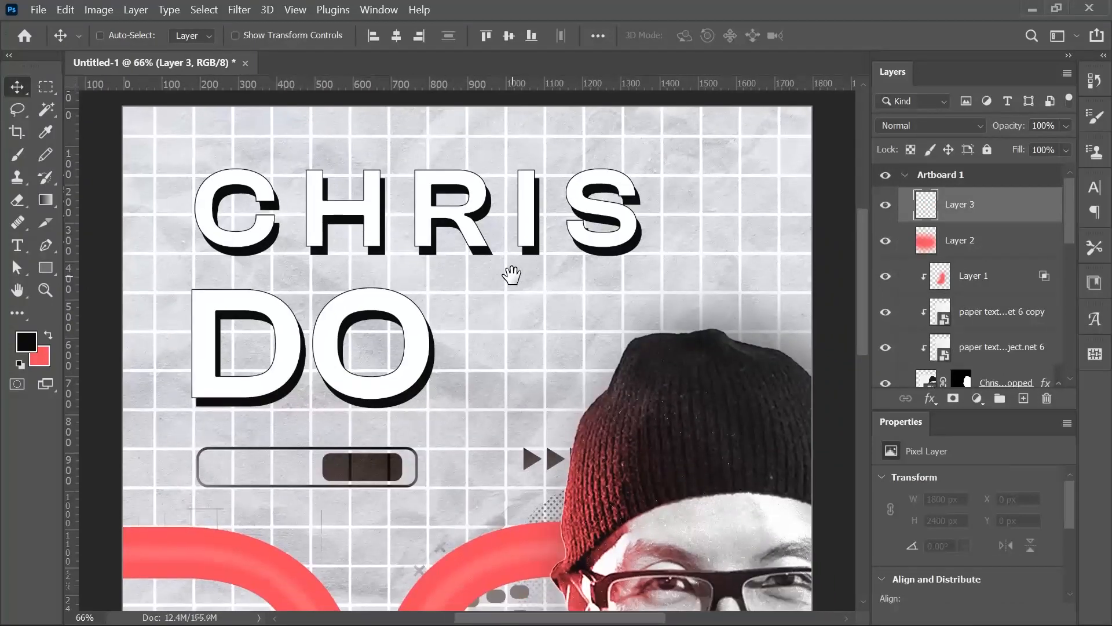
key(m)
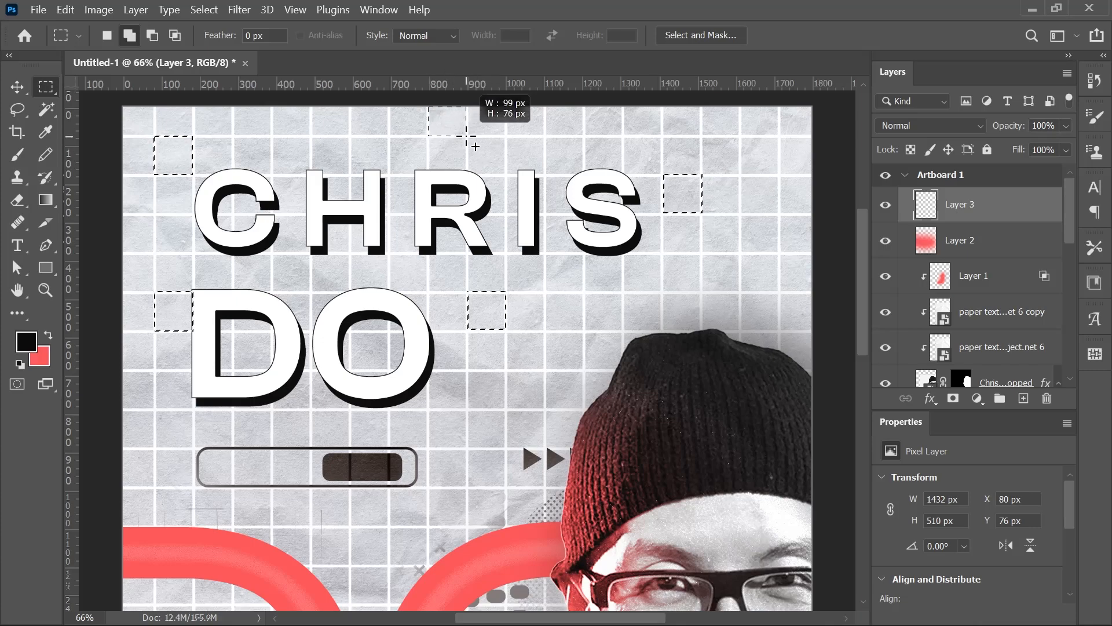
drag(506, 371, 546, 408)
drag(703, 254, 740, 292)
scroll(718, 290, down, 2)
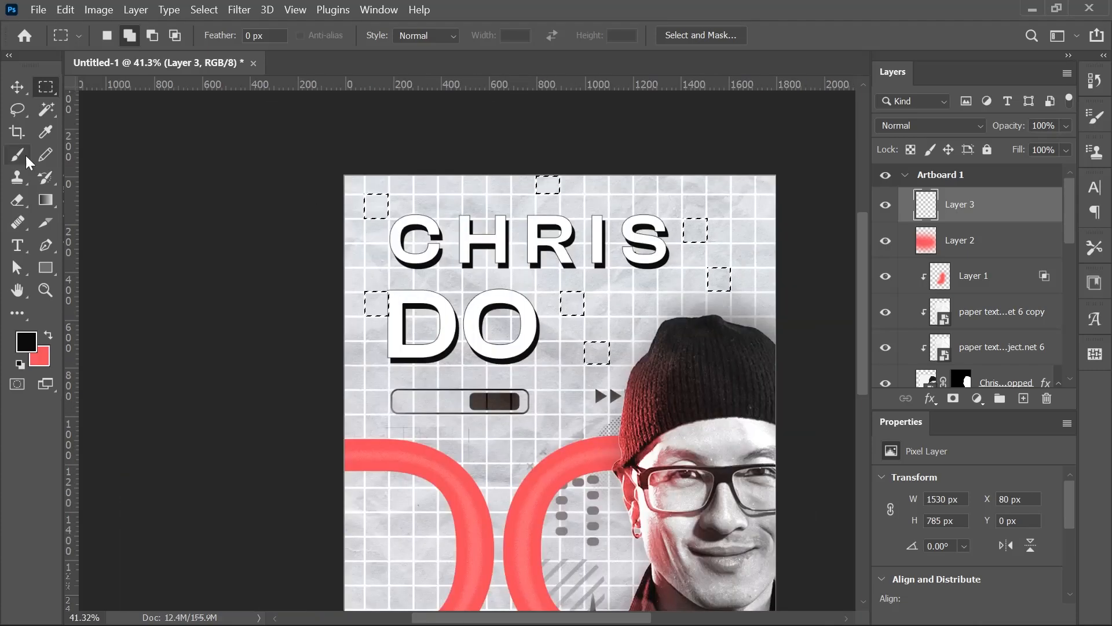
Paint the seven selected squares solid black with a 900 px brush and clear the selection.
click(26, 160)
mouse_move(368, 199)
mouse_down()
mouse_move(397, 191)
mouse_move(340, 259)
mouse_up()
key(ctrl+z)
key(bracketright)
key(bracketright)
key(bracketright)
key(bracketright)
key(bracketright)
key(bracketright)
key(bracketright)
key(bracketright)
key(bracketright)
key(bracketright)
key(bracketright)
key(bracketright)
key(ctrl+d)
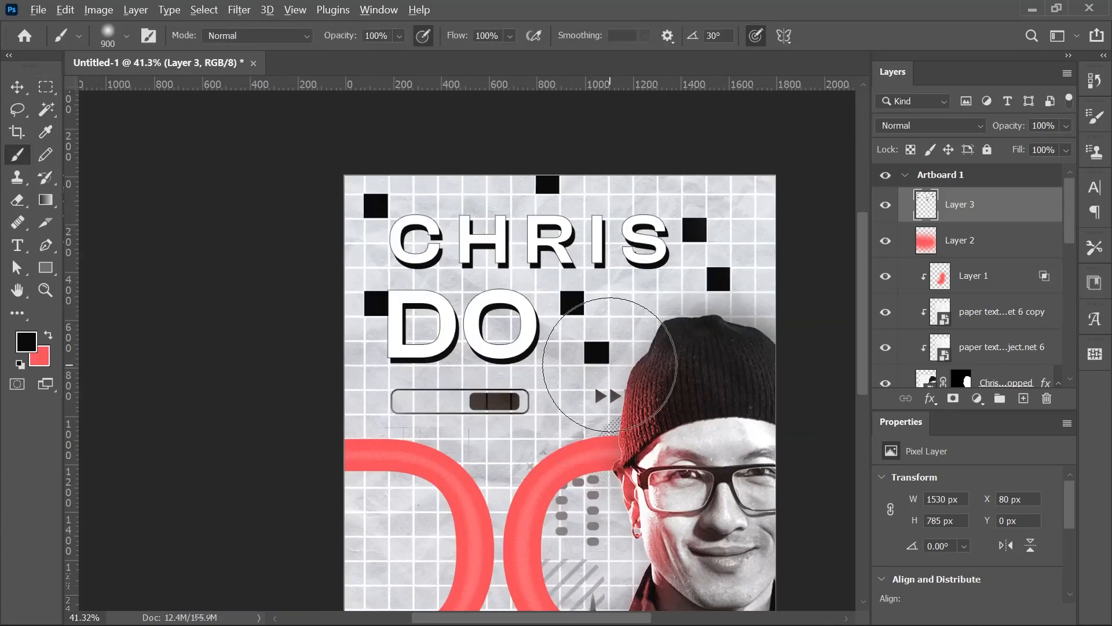
Lower the opacity of the black squares layer to 96%.
scroll(610, 365, down, 2)
drag(632, 409, 489, 340)
click(1067, 126)
mouse_move(1066, 146)
mouse_down()
mouse_move(1049, 148)
mouse_move(1064, 146)
mouse_up()
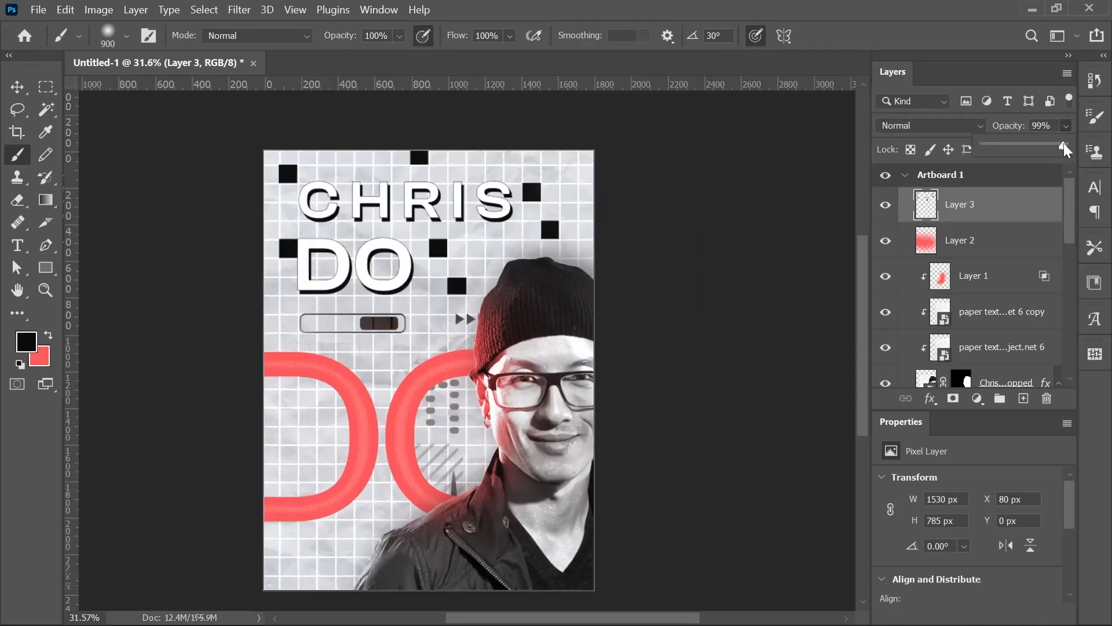
Select three more grid squares, one inside the large D and two below it, and paint them black.
click(45, 87)
scroll(480, 196, up, 2)
scroll(250, 447, down, 2)
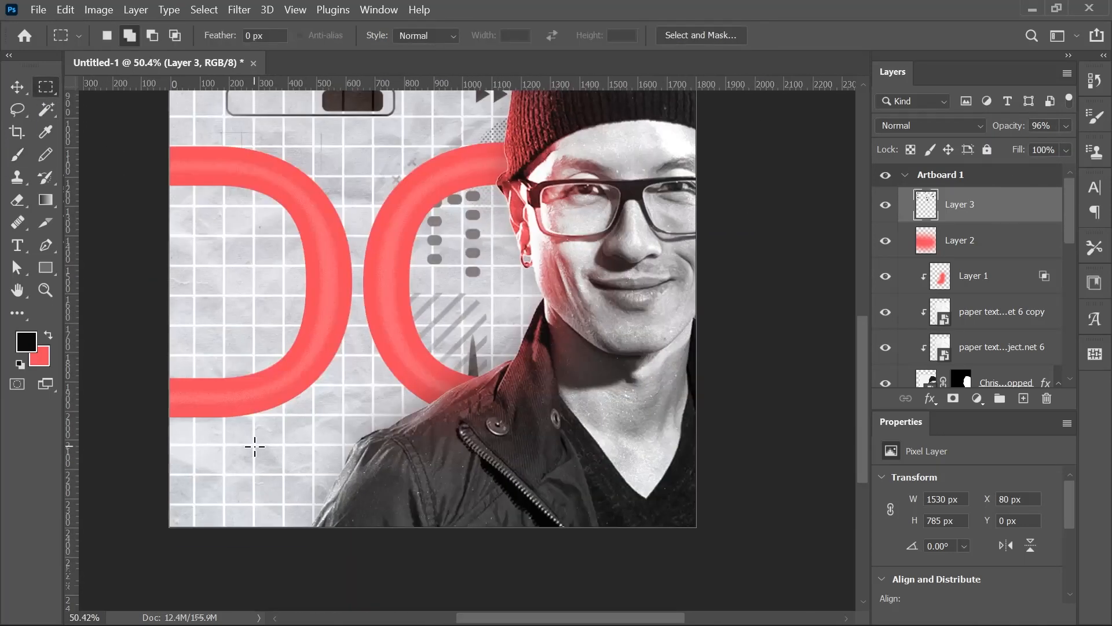
drag(253, 444, 286, 476)
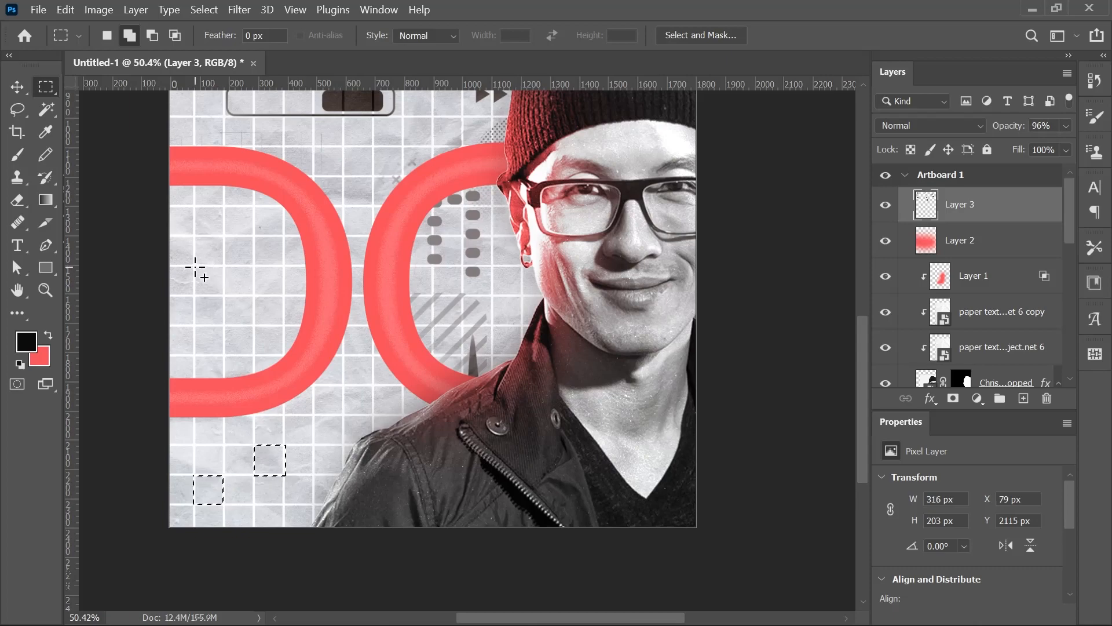
click(18, 154)
mouse_move(202, 284)
mouse_down()
mouse_move(186, 427)
mouse_move(262, 458)
mouse_up()
key(ctrl+d)
scroll(359, 373, down, 4)
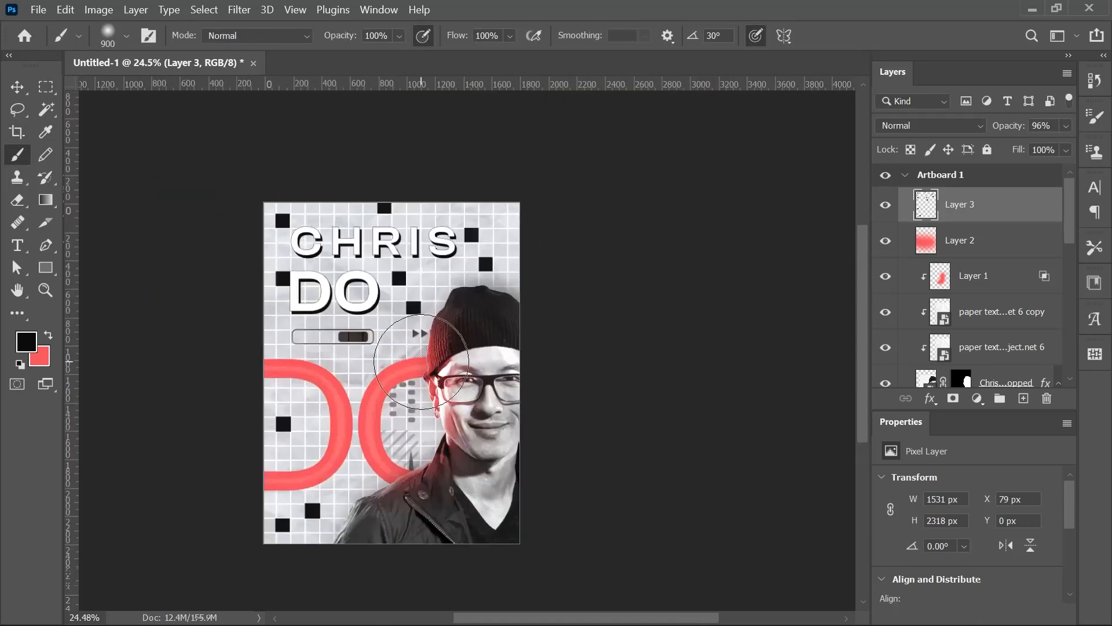
scroll(421, 359, up, 2)
scroll(489, 329, down, 1)
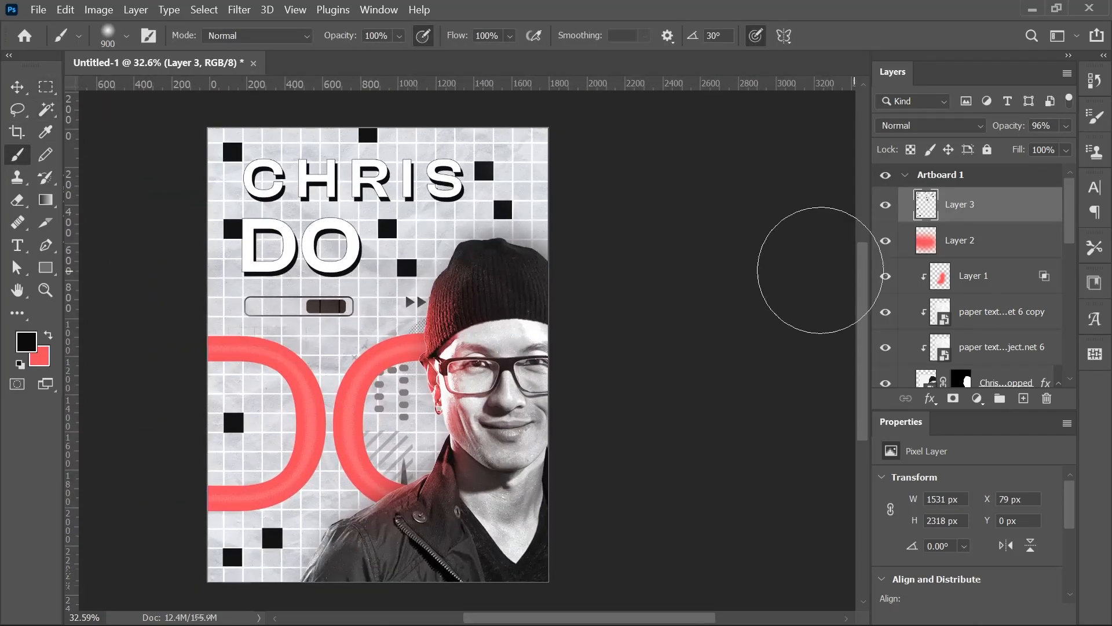
Try painting white on a new layer clipped to the original graphics layer, then delete that layer.
scroll(979, 315, down, 6)
click(988, 325)
click(1023, 399)
right_click(985, 315)
click(809, 346)
drag(256, 301, 313, 302)
key(ctrl+z)
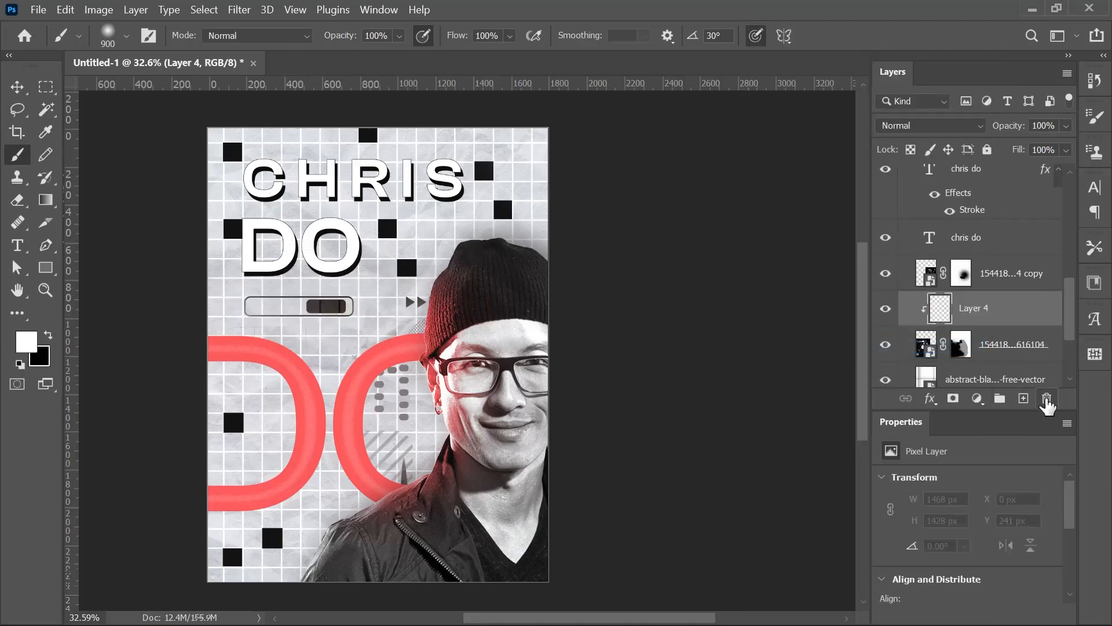
click(1046, 399)
Set the original graphics layer's blend mode to Subtract.
click(929, 125)
click(904, 472)
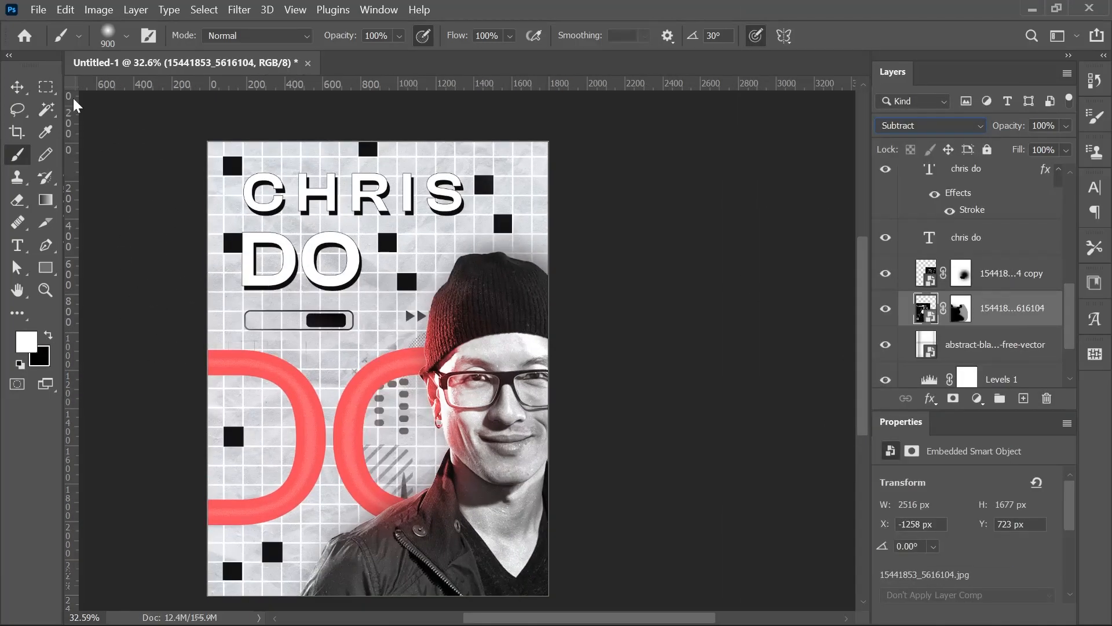
click(16, 87)
scroll(466, 374, down, 3)
scroll(466, 325, up, 3)
scroll(544, 339, down, 3)
scroll(529, 327, up, 3)
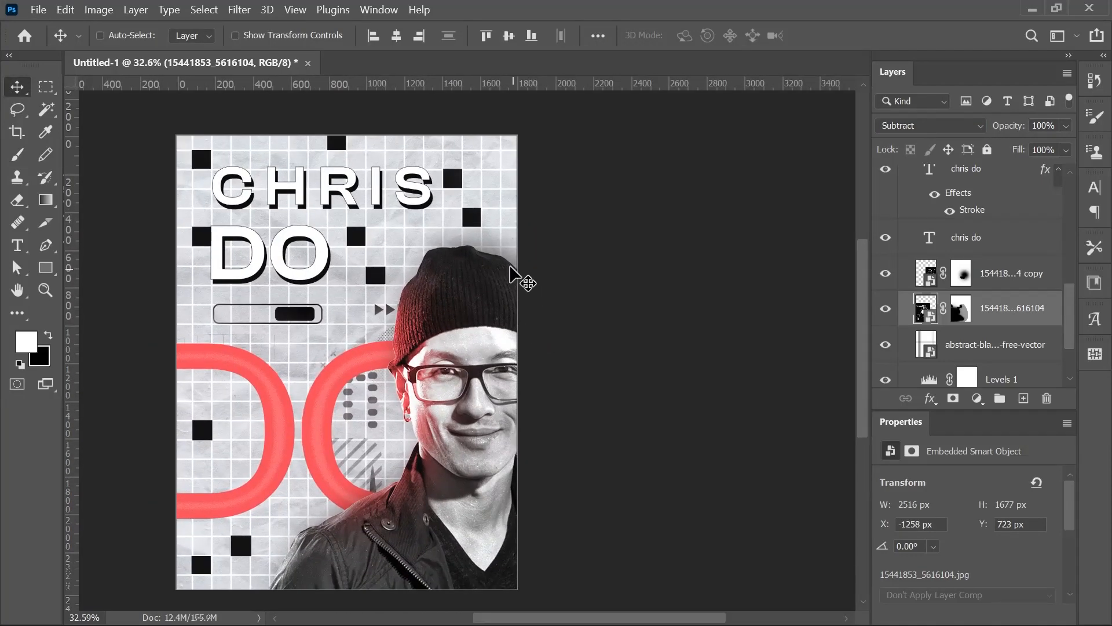
Fine-tune the Levels 1 adjustment to brighten the paper background slightly.
scroll(995, 294, down, 3)
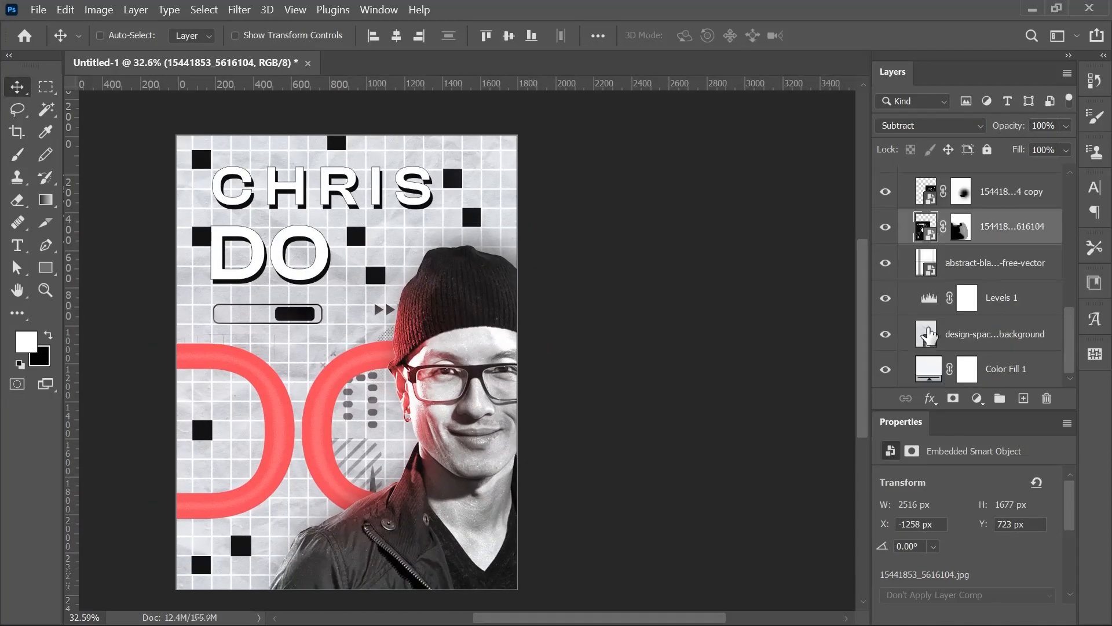
click(929, 299)
scroll(993, 532, down, 2)
mouse_move(994, 537)
mouse_down()
mouse_move(1049, 537)
mouse_move(997, 537)
mouse_up()
Set the paper-textured background layer's blend mode to Luminosity.
click(994, 334)
click(930, 126)
click(903, 564)
scroll(575, 422, left, 1)
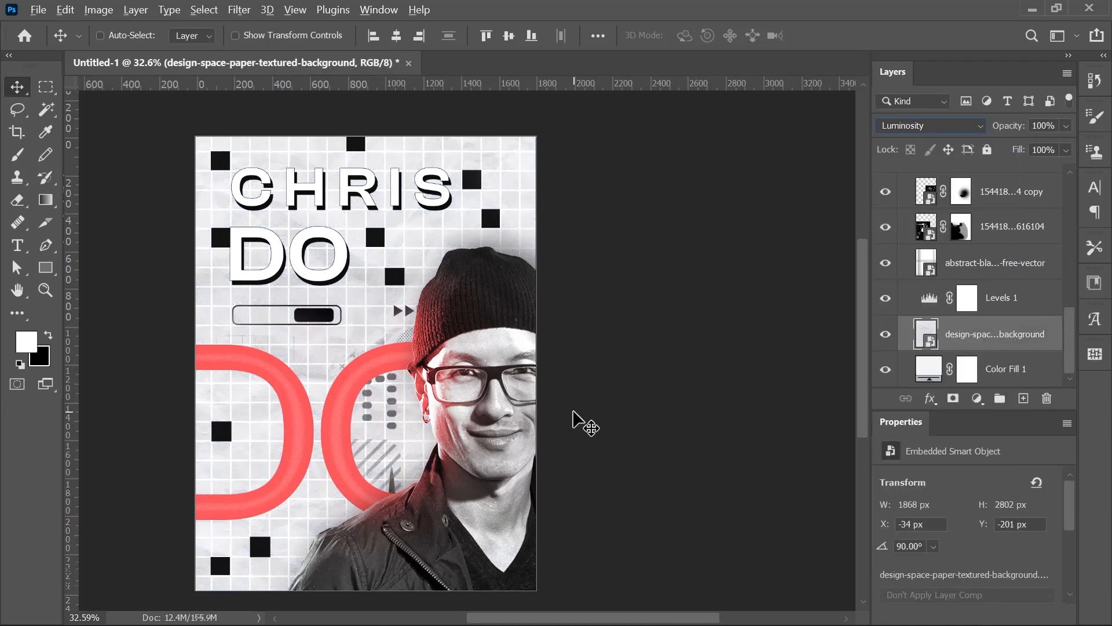
Add a new layer above the large red "do" text and lasso a loose outline around the portrait, closing it beyond the poster's edges.
scroll(706, 367, right, 1)
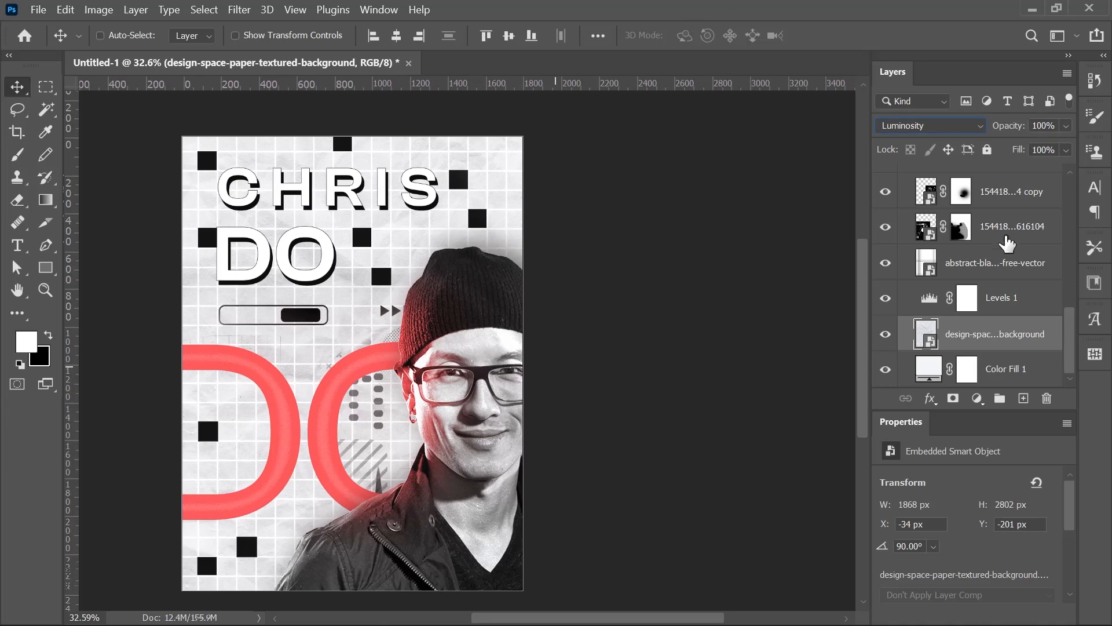
scroll(1007, 243, up, 5)
scroll(568, 342, left, 2)
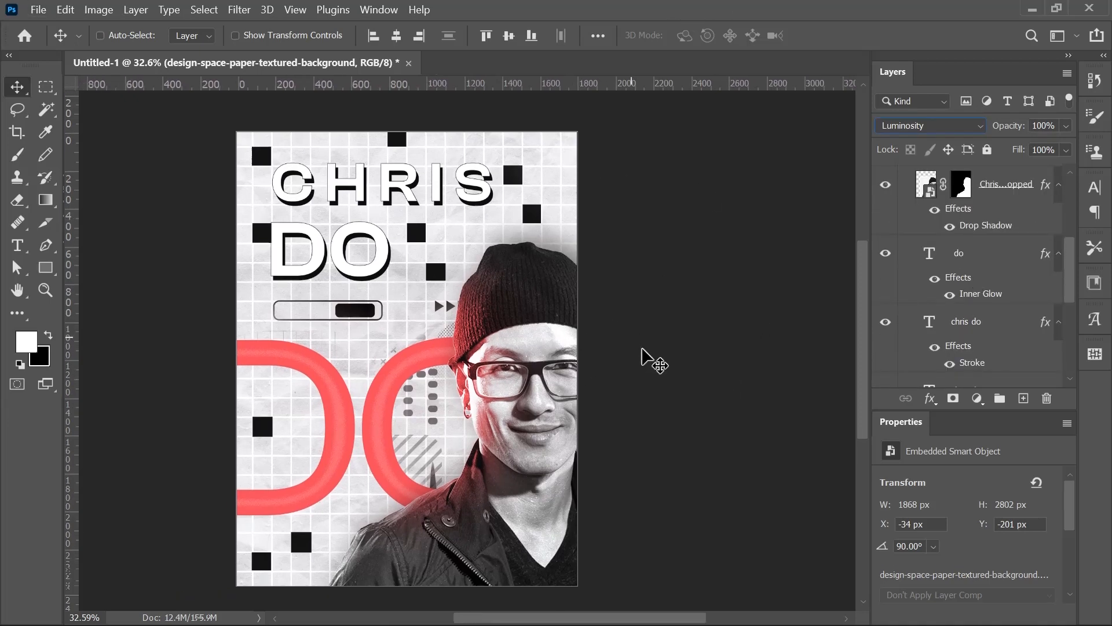
scroll(979, 261, down, 1)
click(985, 207)
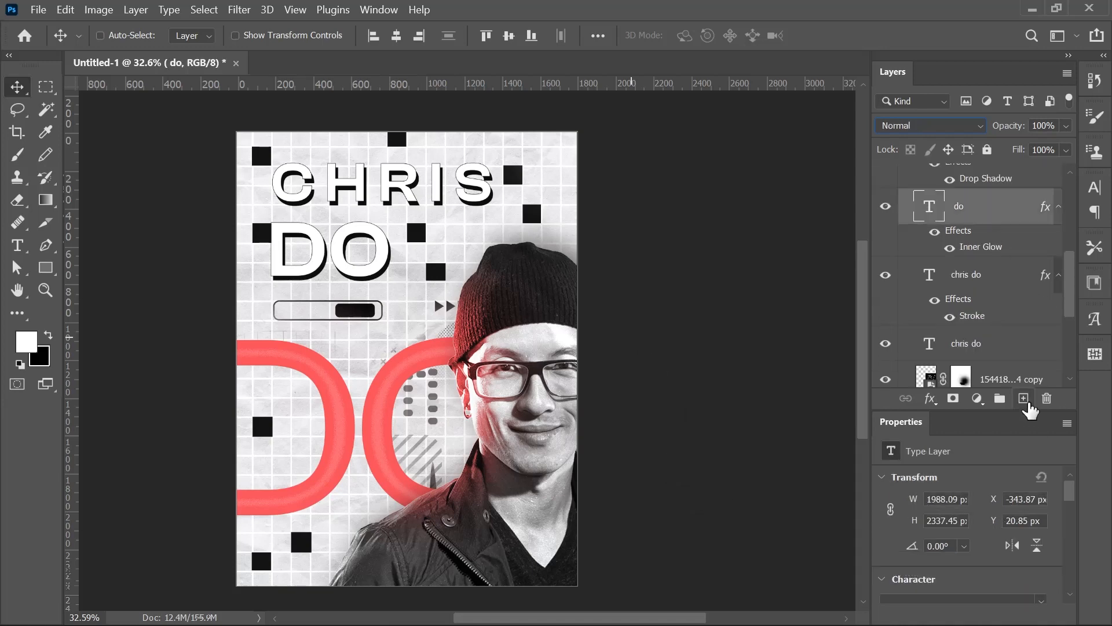
click(1023, 399)
click(17, 109)
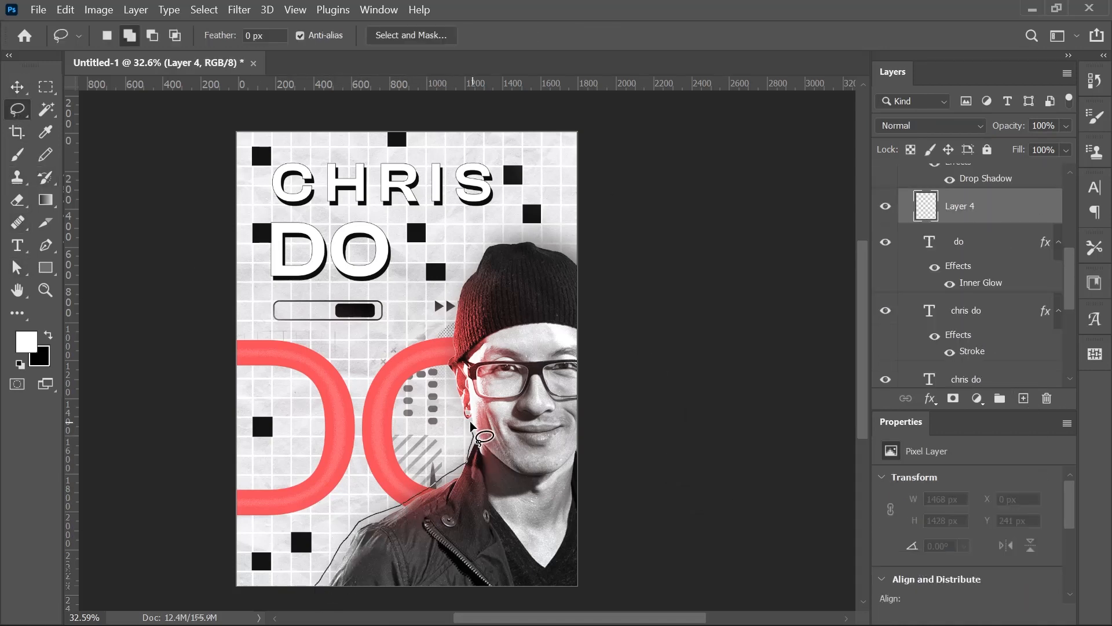
drag(603, 559, 597, 594)
Fill the lassoed area behind the portrait with white and clear the selection.
right_click(513, 287)
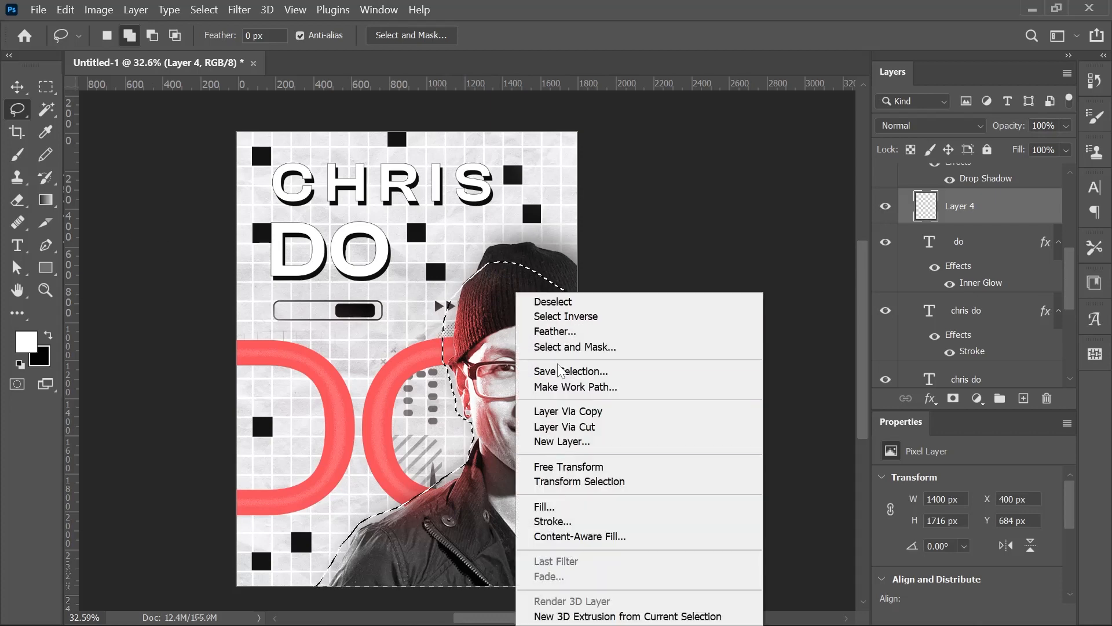
click(535, 506)
click(665, 129)
key(ctrl+d)
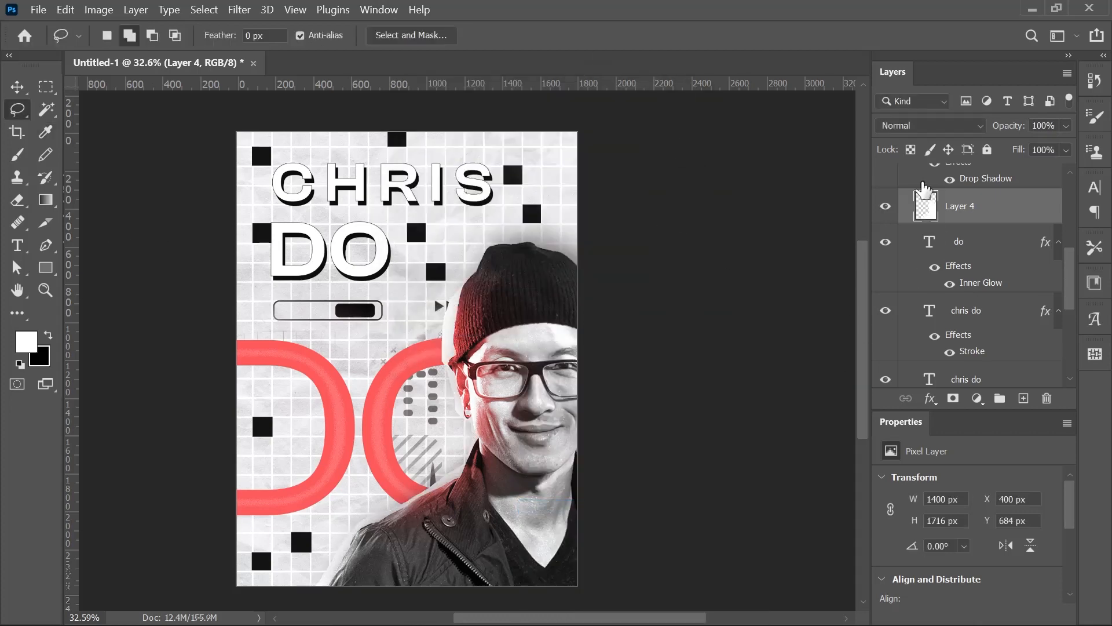
Preview other blend modes on the portrait outline layer and set it to Hard Mix.
click(926, 125)
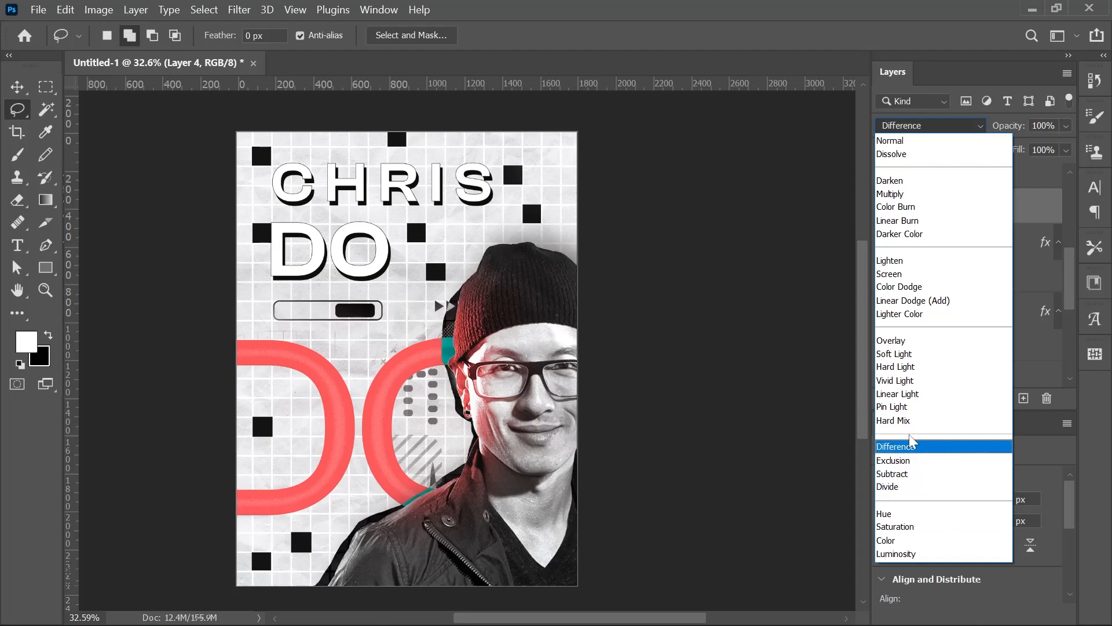
click(911, 141)
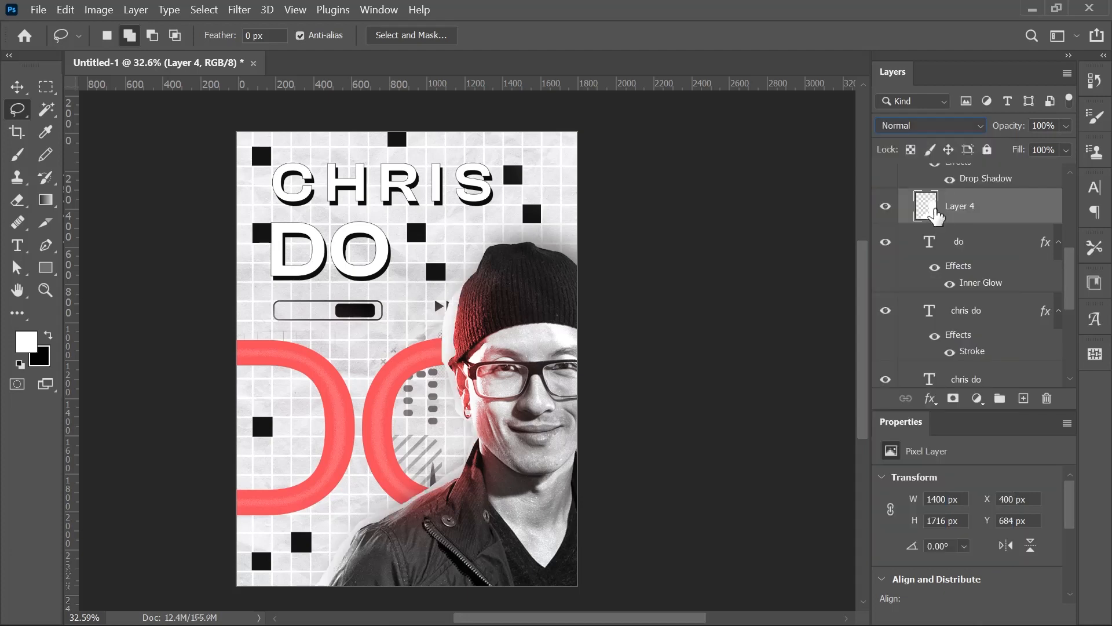
click(930, 125)
click(940, 421)
Enlarge the portrait outline shape slightly to about 1429 × 1751 px.
key(ctrl+t)
mouse_move(313, 262)
mouse_down()
mouse_move(300, 247)
mouse_move(308, 255)
mouse_up()
click(861, 38)
Move the outline layer directly above the abstract grid vector layer and lower its opacity to 80%.
drag(993, 208, 1010, 243)
scroll(661, 417, up, 1)
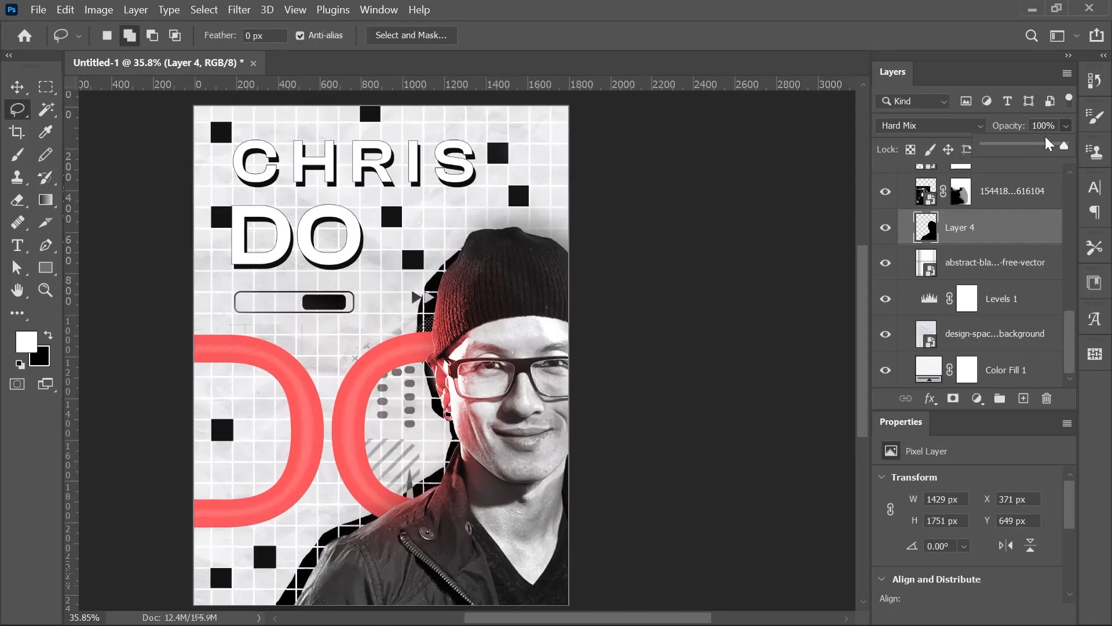
drag(1049, 144, 1048, 144)
scroll(605, 289, down, 2)
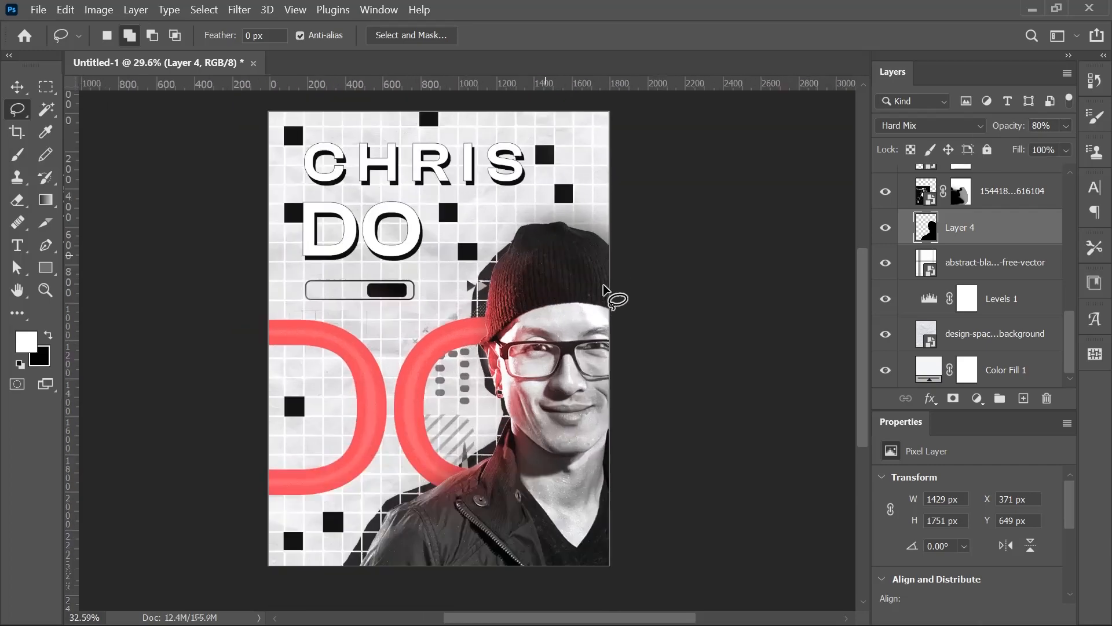
Add a new clipped layer above Layer 1 and paint black shading along the portrait's outer side with a soft 900 px brush.
scroll(605, 290, up, 1)
key(v)
scroll(616, 402, down, 3)
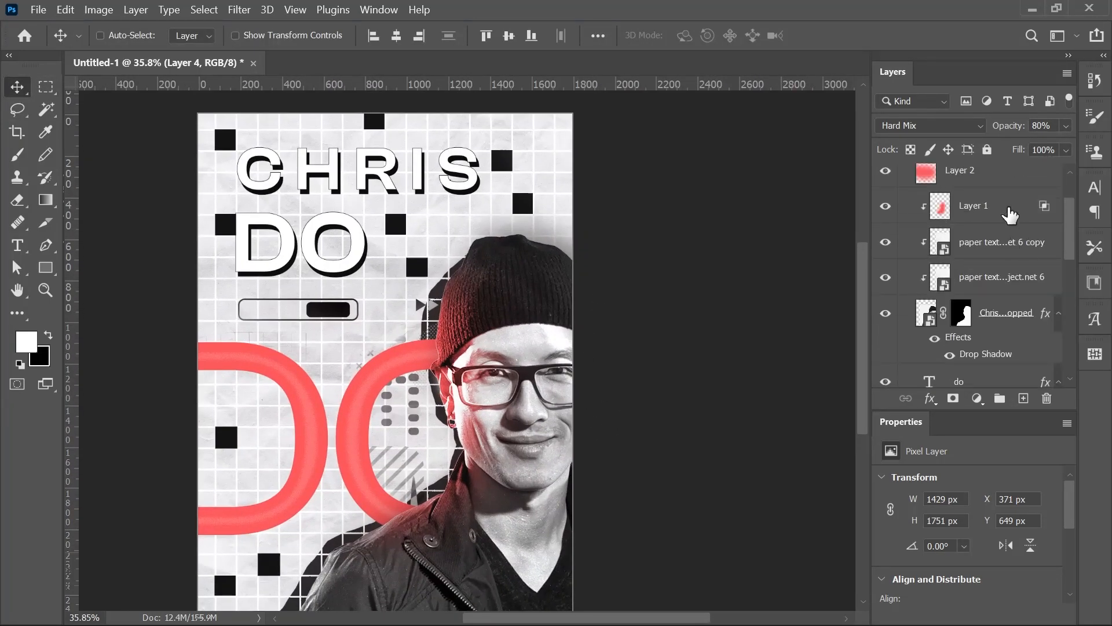
right_click(995, 206)
click(814, 346)
key(b)
click(48, 335)
drag(619, 302, 613, 524)
scroll(608, 492, down, 2)
mouse_move(602, 417)
mouse_down()
mouse_move(507, 563)
mouse_move(580, 452)
mouse_up()
Set the portrait shading layer's blend mode to Multiply and its opacity to 42%.
click(1066, 126)
click(980, 126)
click(903, 179)
click(1066, 126)
drag(1064, 146, 1016, 146)
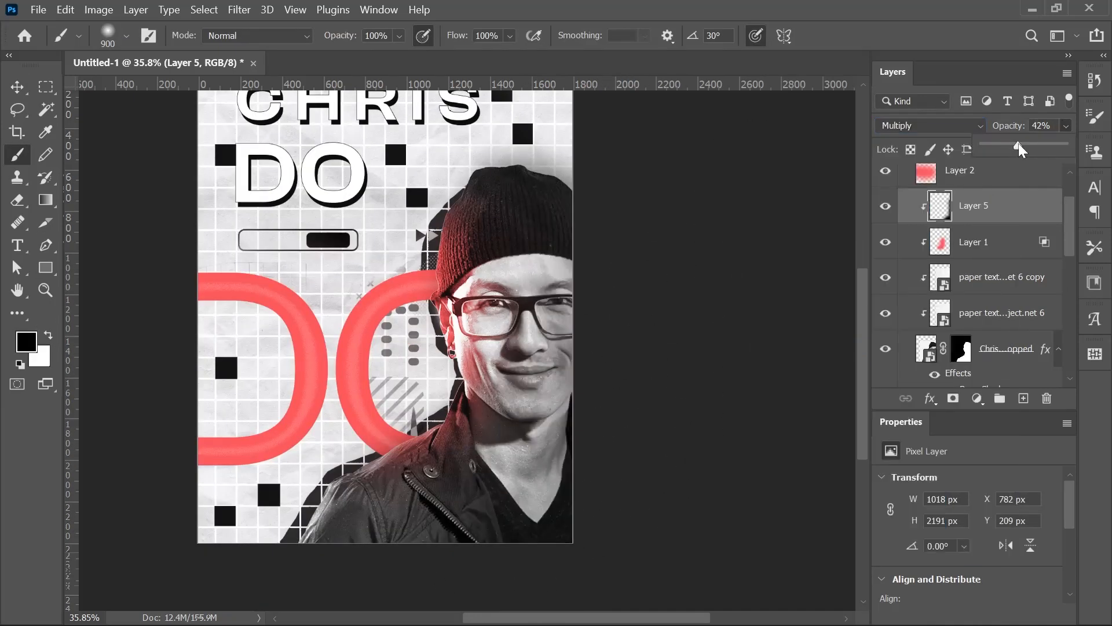
Add a black brush dab over the lower part of the jacket and set the shading layer's blend mode to Overlay.
click(397, 548)
click(930, 126)
click(904, 336)
scroll(609, 298, down, 3)
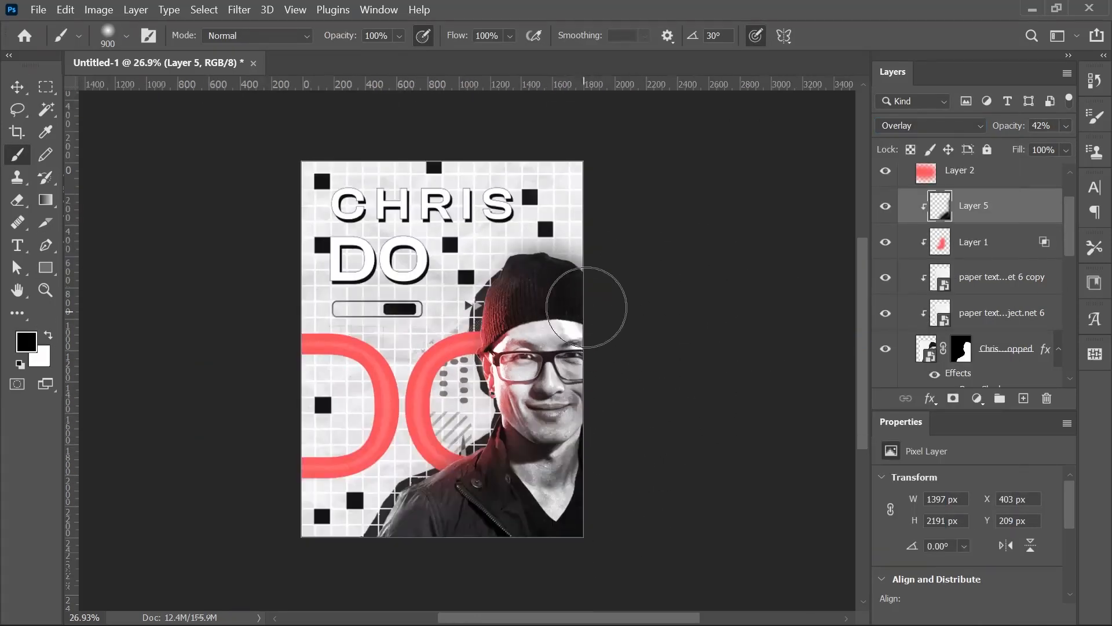